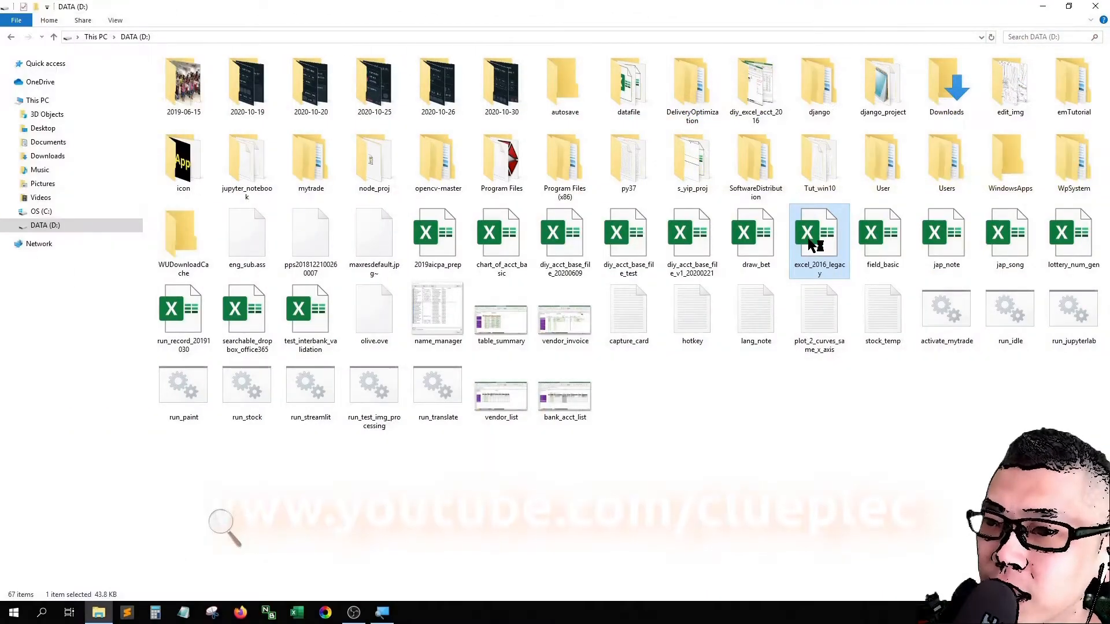
Step: Open the excel_2016_legacy workbook and go to its List Of Worksheets sheet
double_click(810, 242)
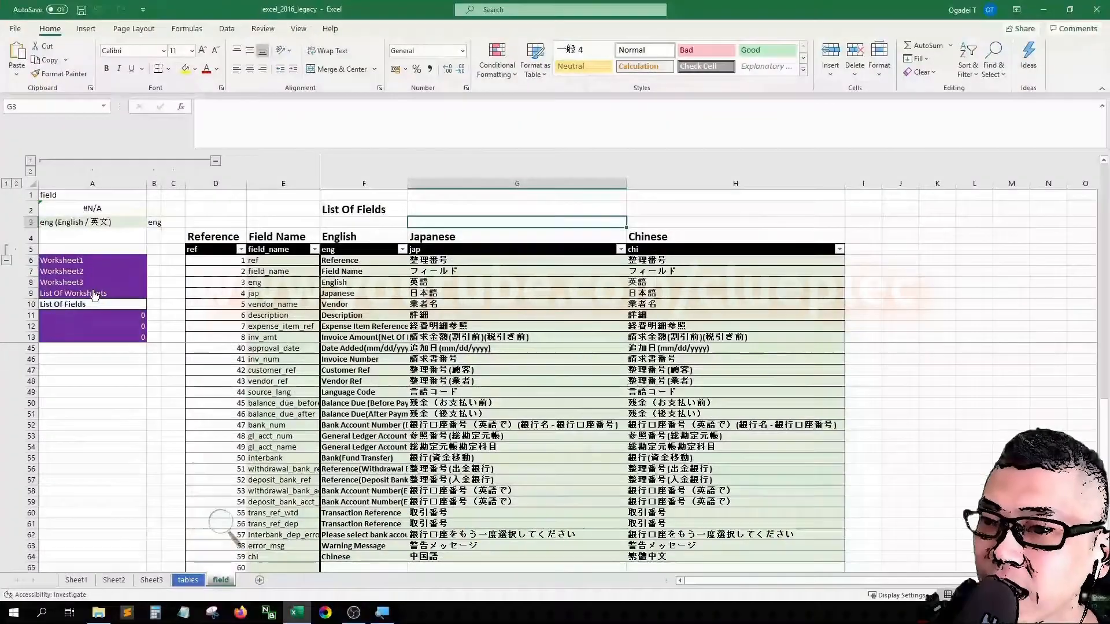
click(221, 298)
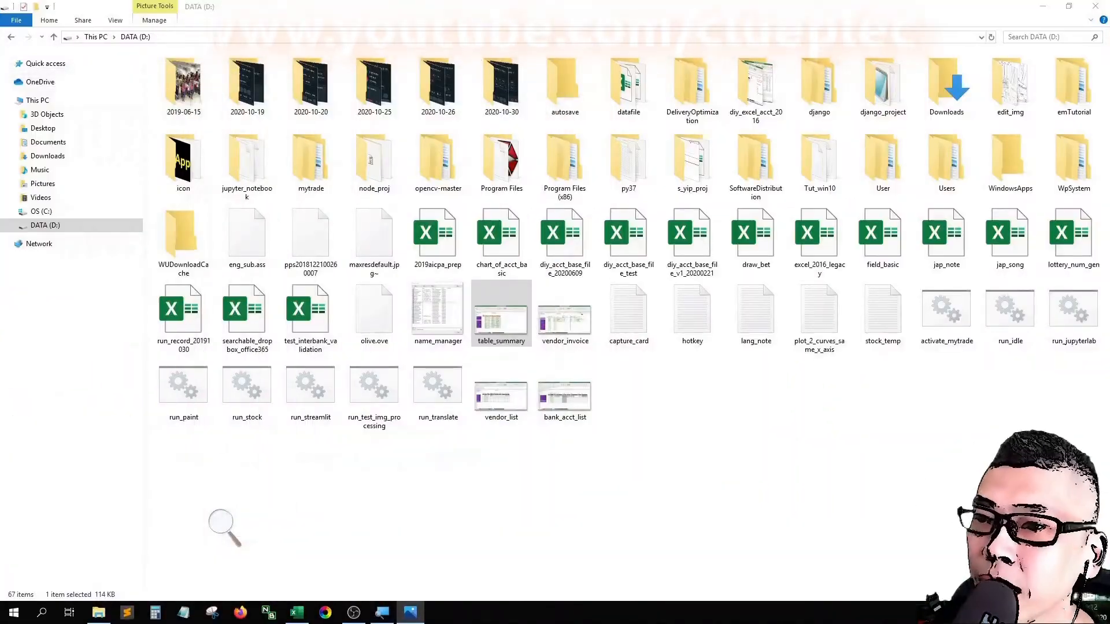
click(297, 612)
Step: Set the first two table names to master and expense, with English names Master Table and Vendor Invoice
click(257, 261)
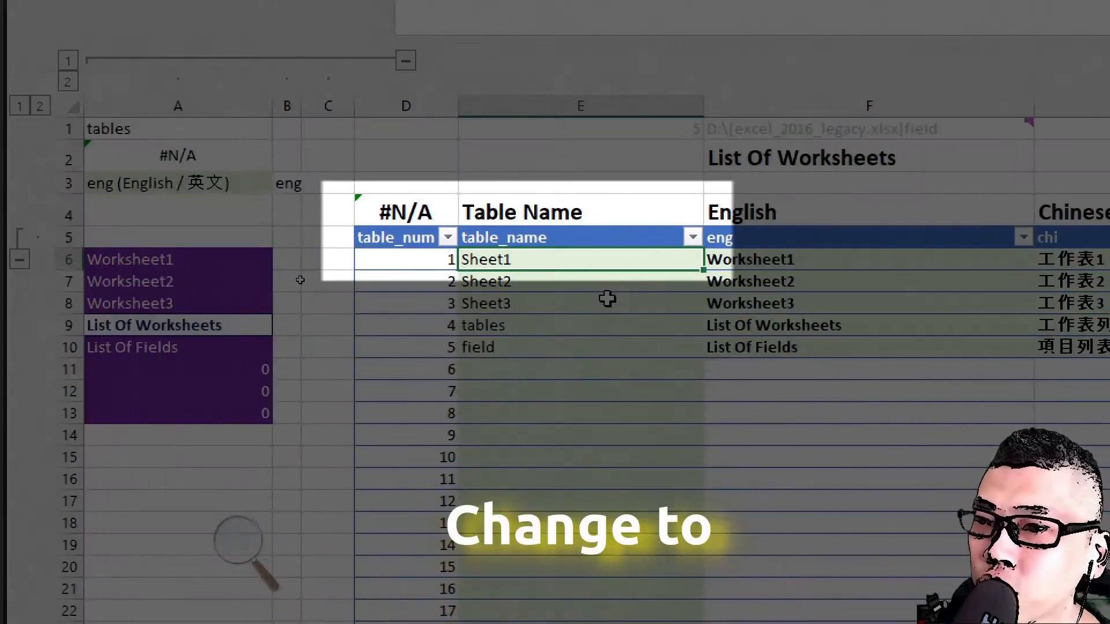
text(master)
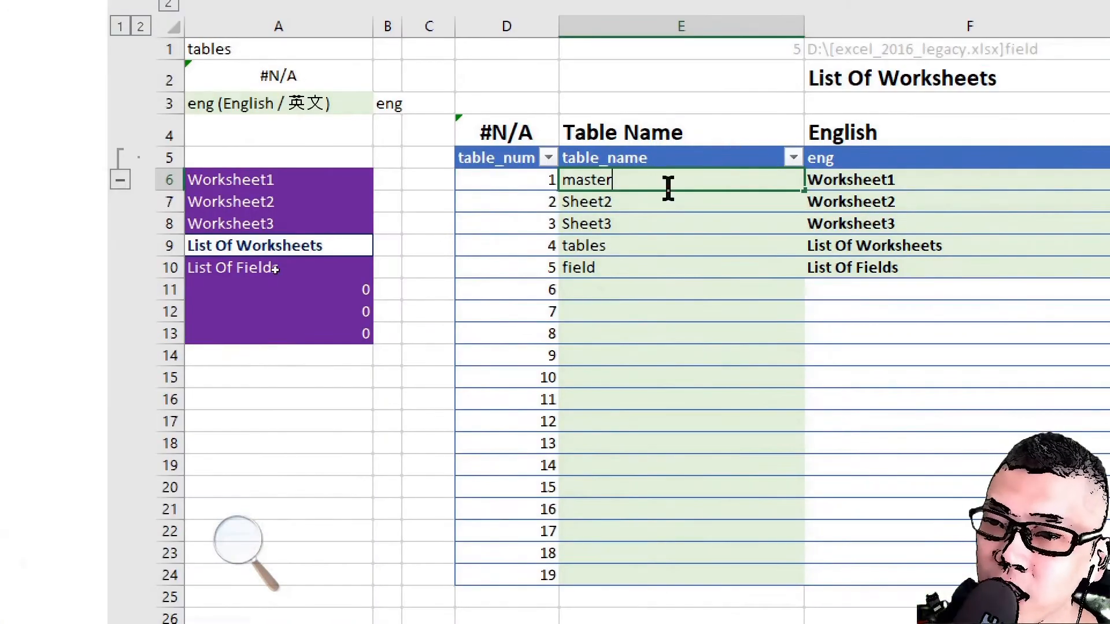
key(Return)
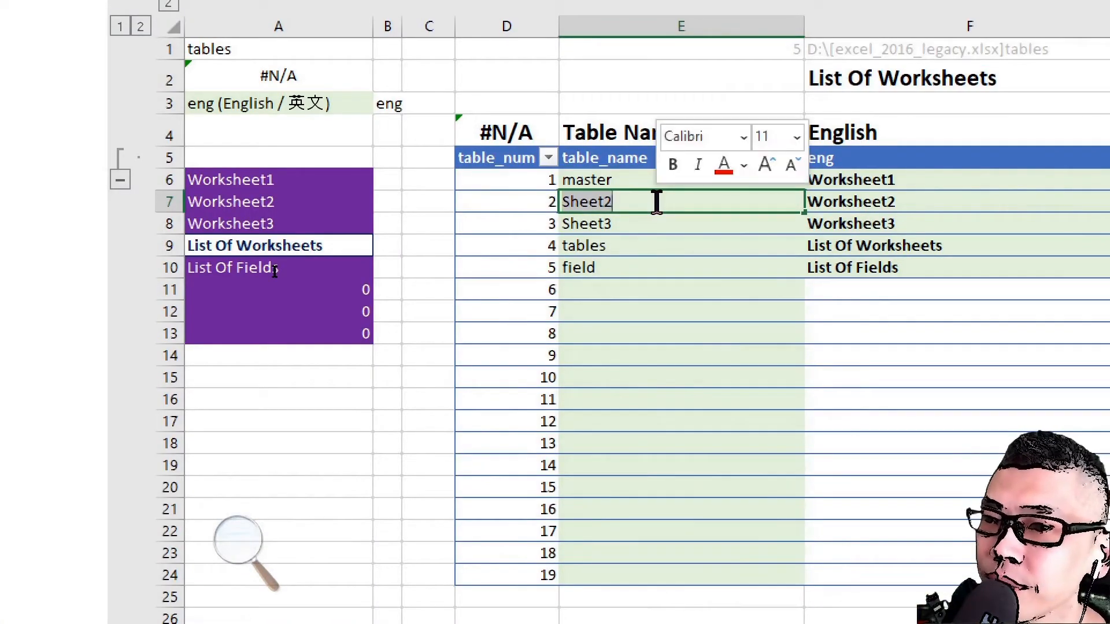
text(expense)
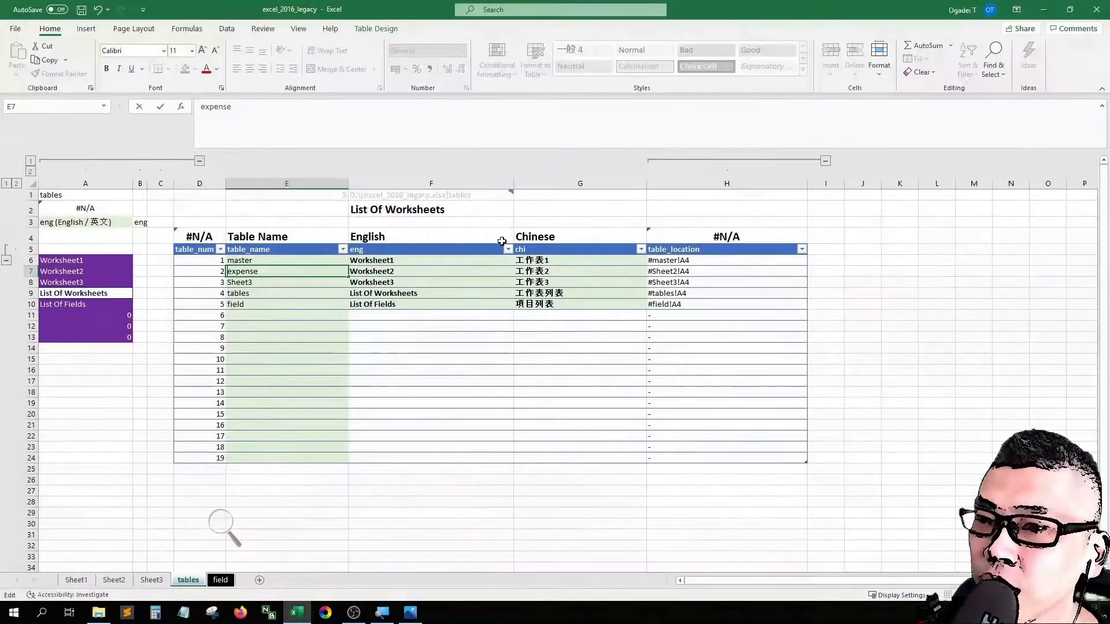
click(576, 254)
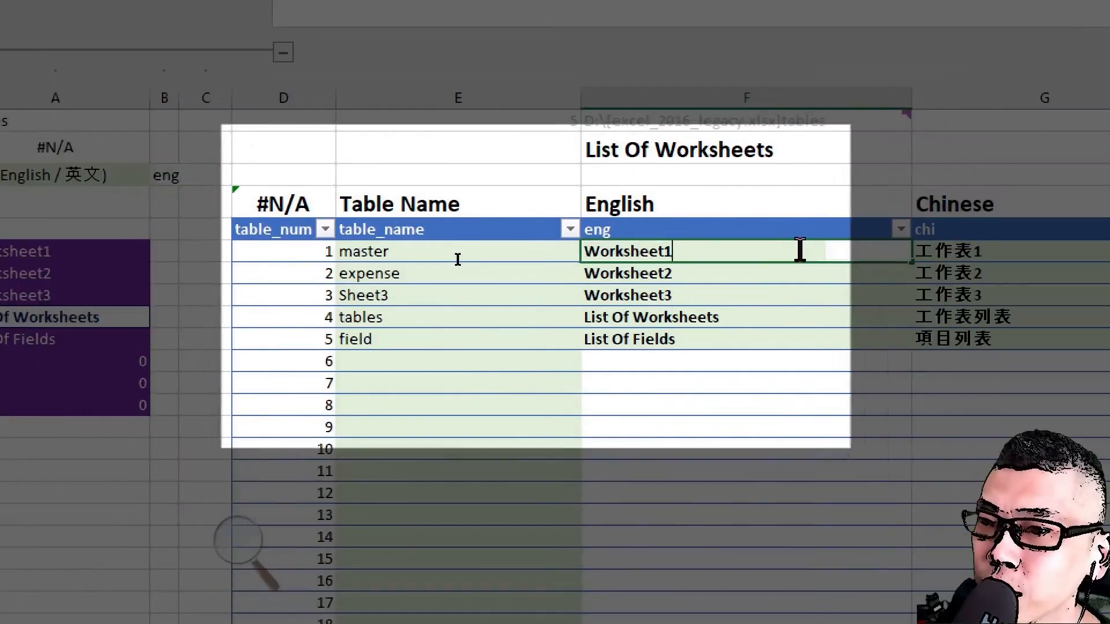
text(Master Table)
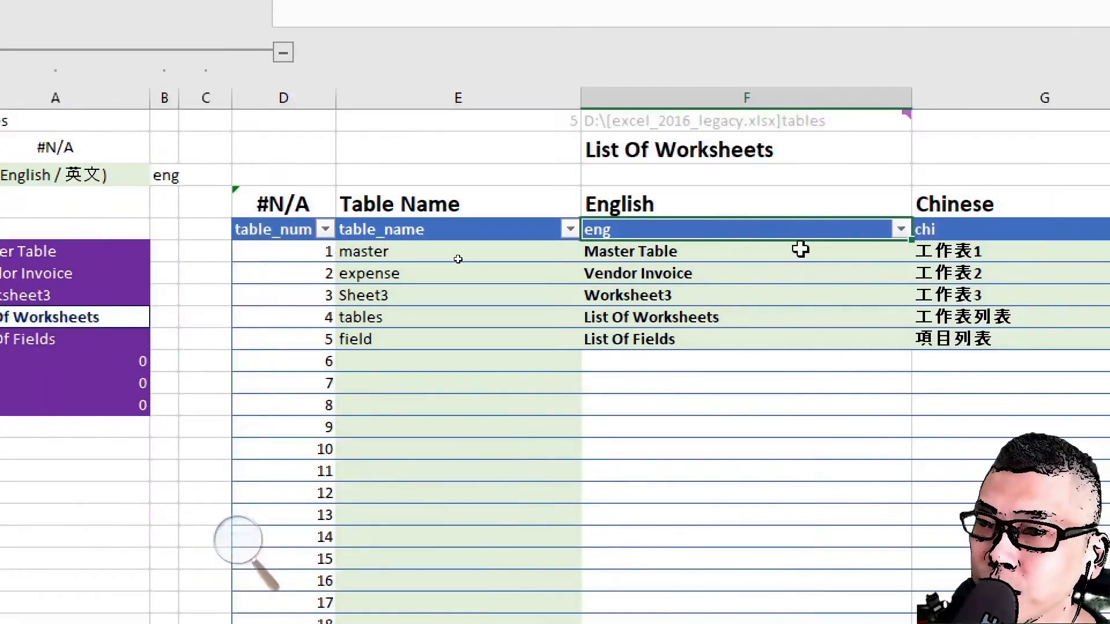
Step: Set the key of the language column after English to jap
key(Up)
key(Right)
key(Right)
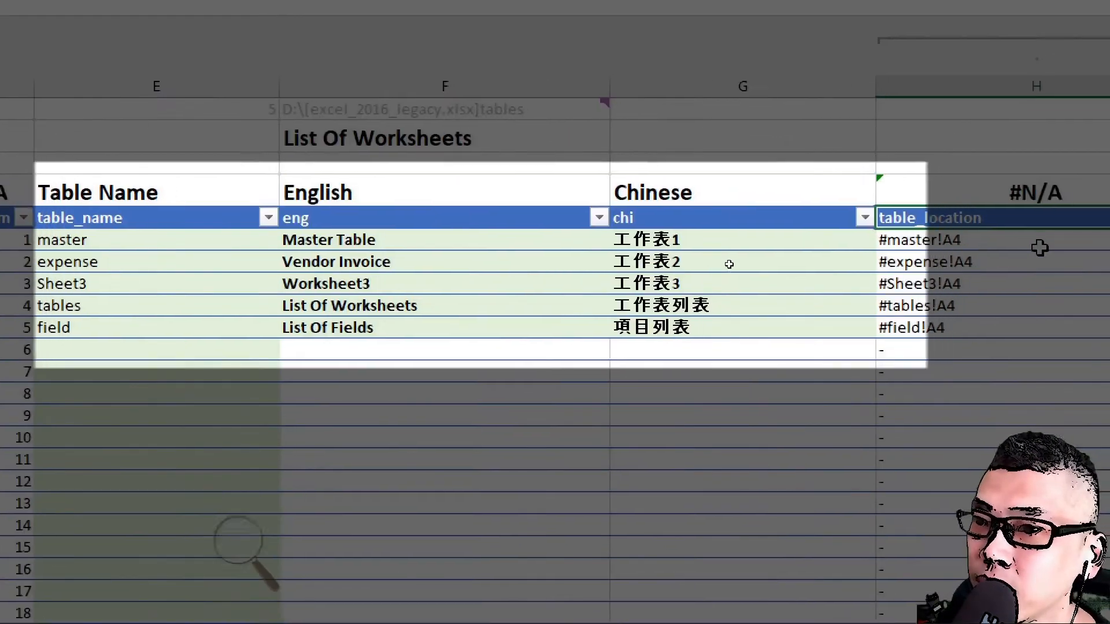
key(Left)
text(jap)
key(Return)
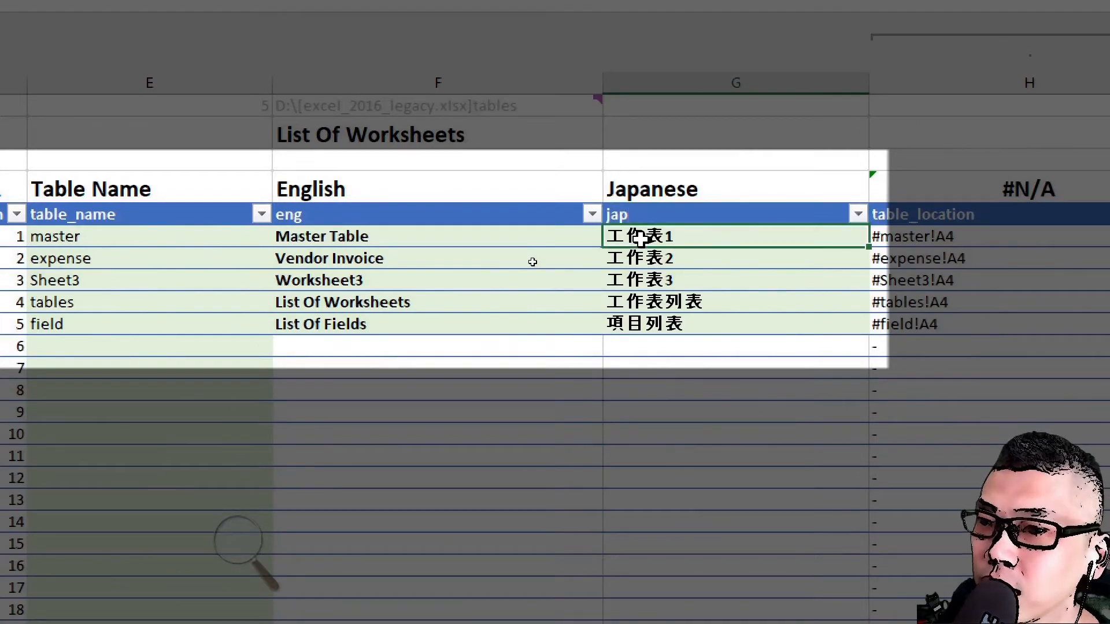
Step: Enter the Japanese names マスターテーブル for Master Table and ベンダー for Vendor Invoice
key(BackSpace)
text(マス多)
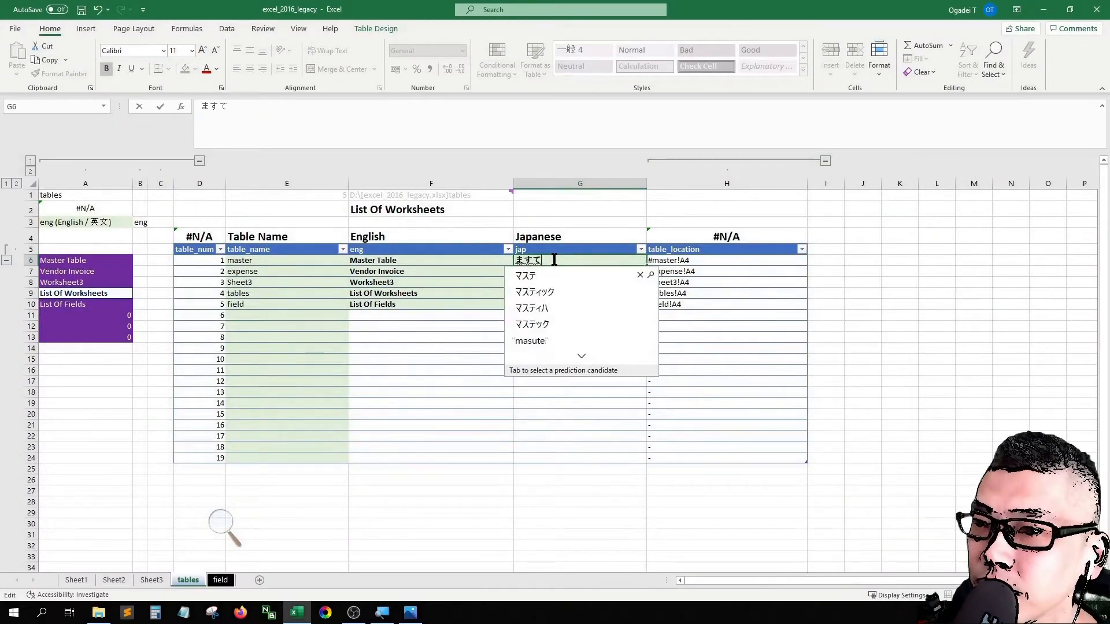
text(ーてーぶ)
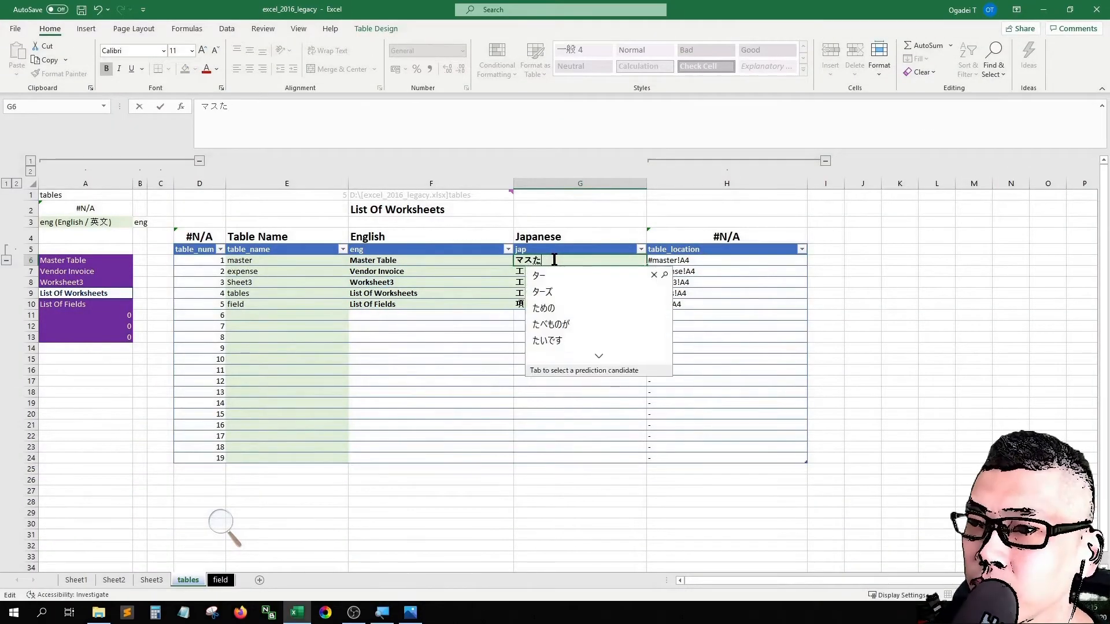
text(る)
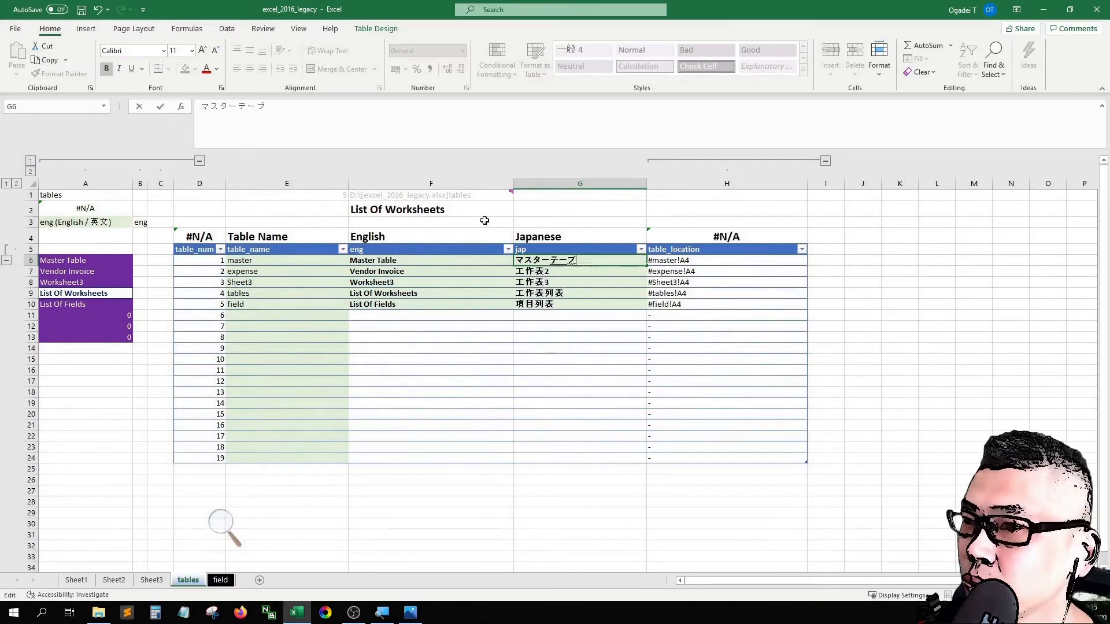
key(space)
key(Return)
key(Return)
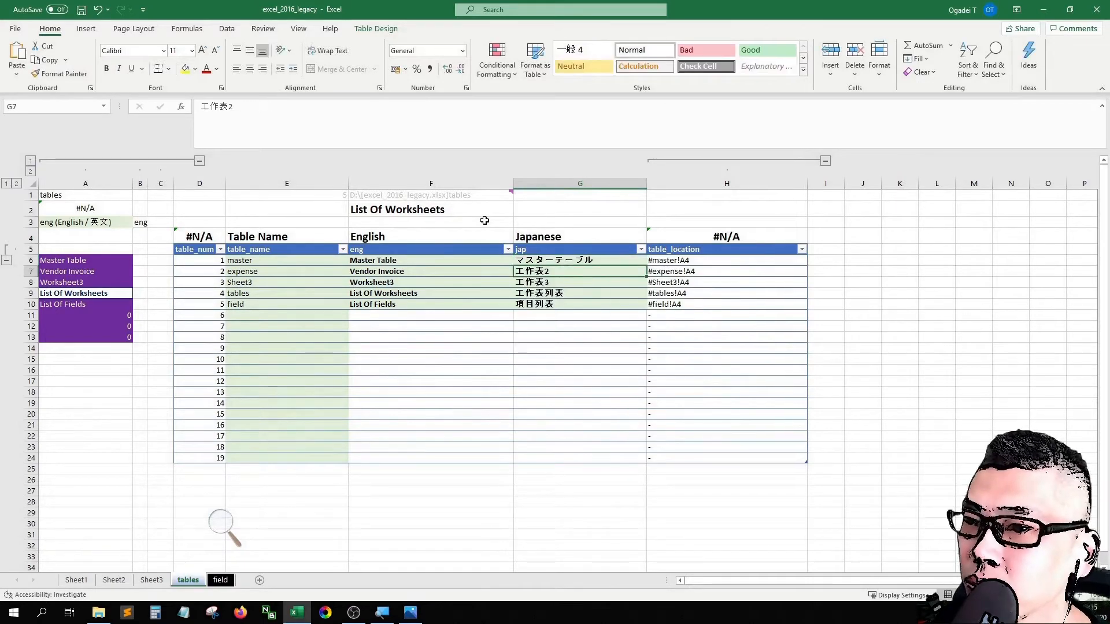
text(べんだー)
key(space)
key(Return)
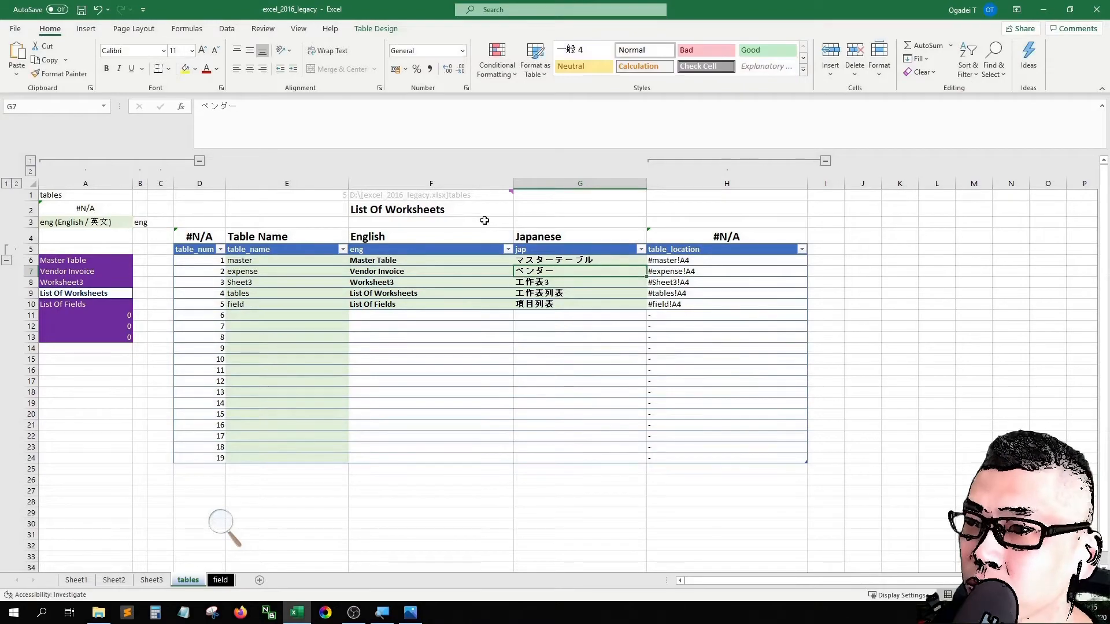
Step: Insert a table column before table_location and set its header key to chi
click(690, 183)
right_click(689, 183)
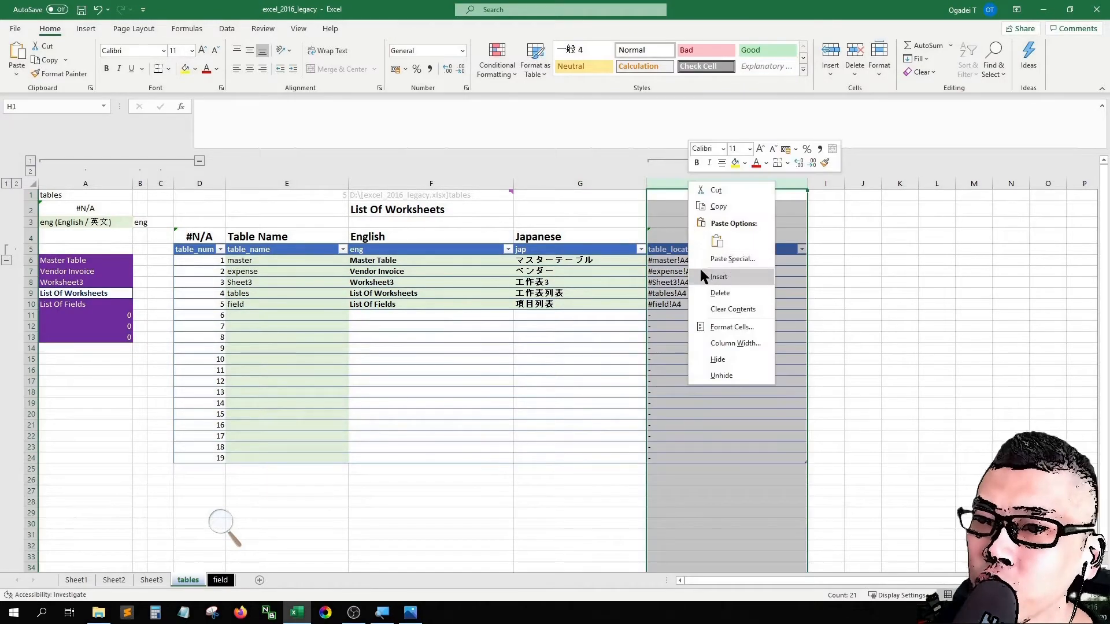
click(719, 277)
click(685, 236)
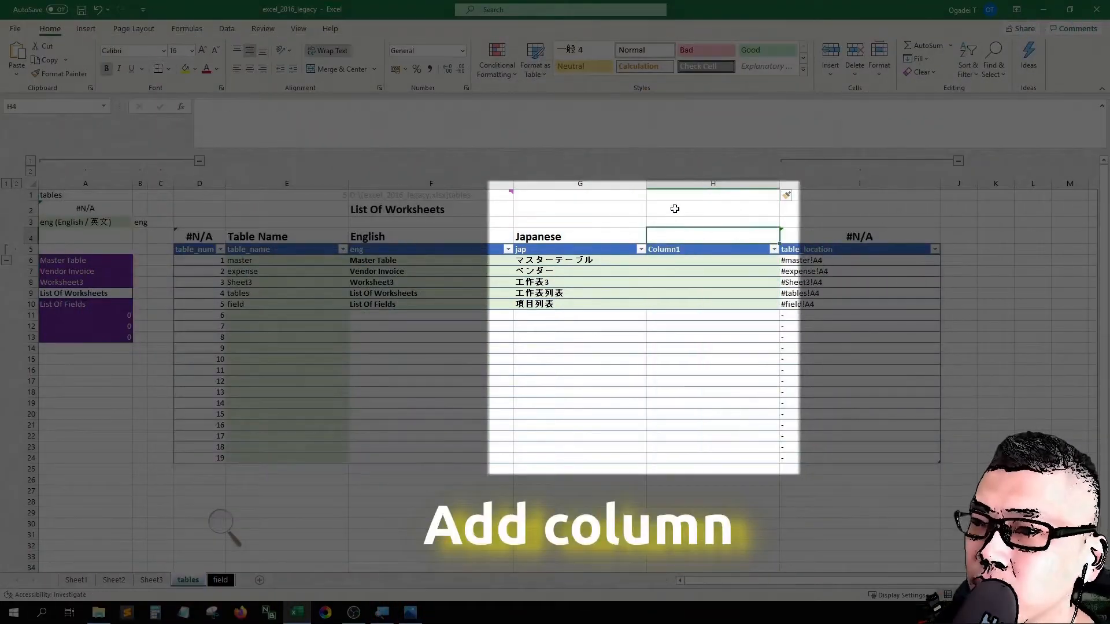
key(Down)
text(chi)
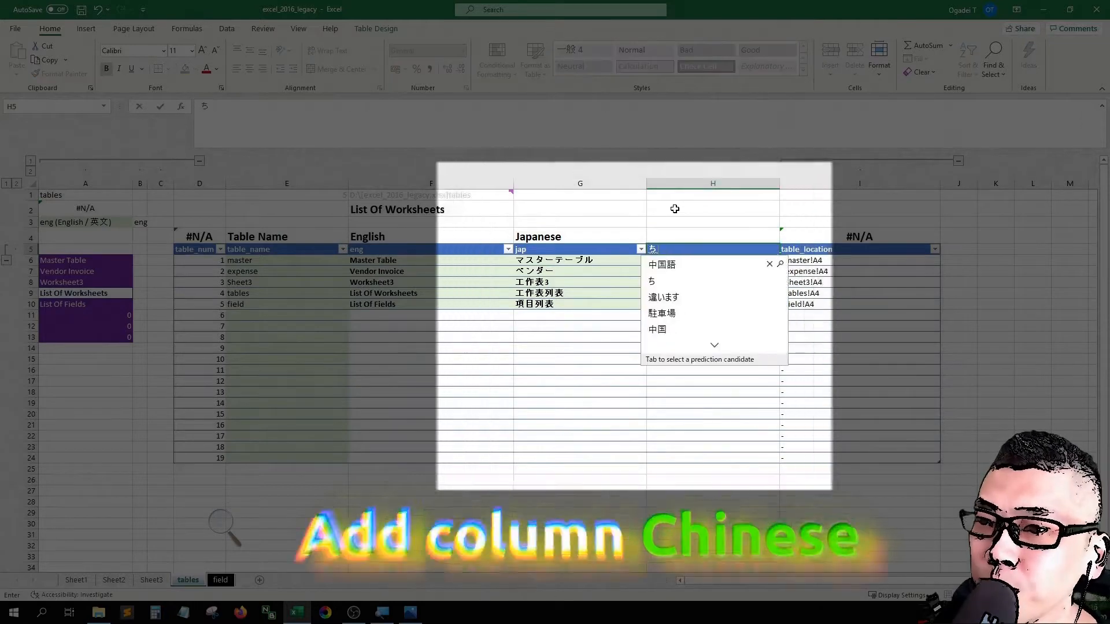
key(BackSpace)
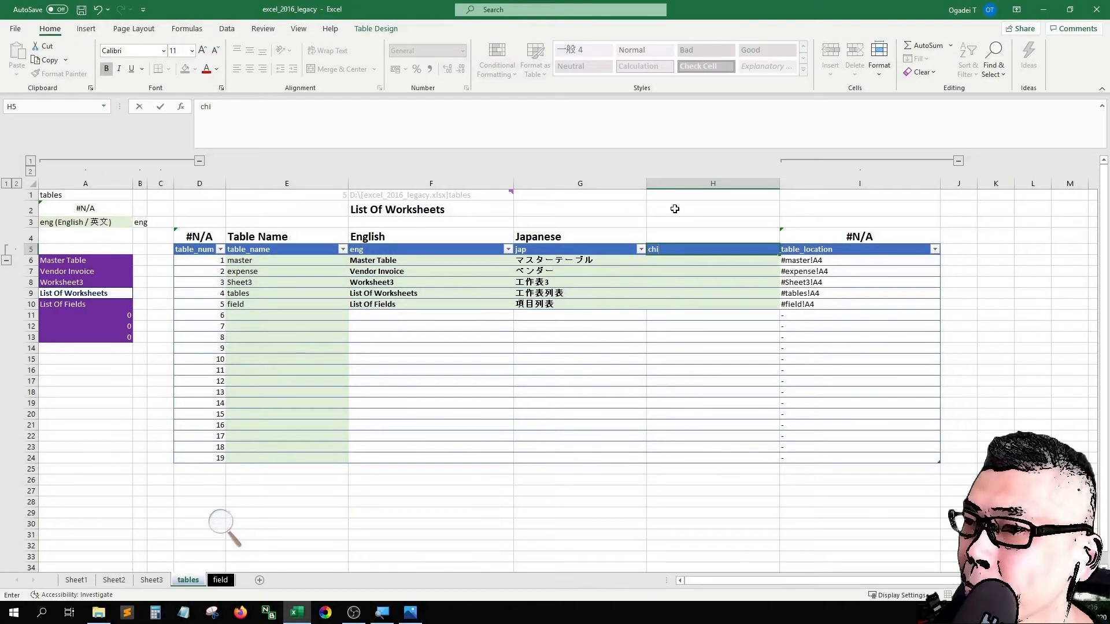
key(Return)
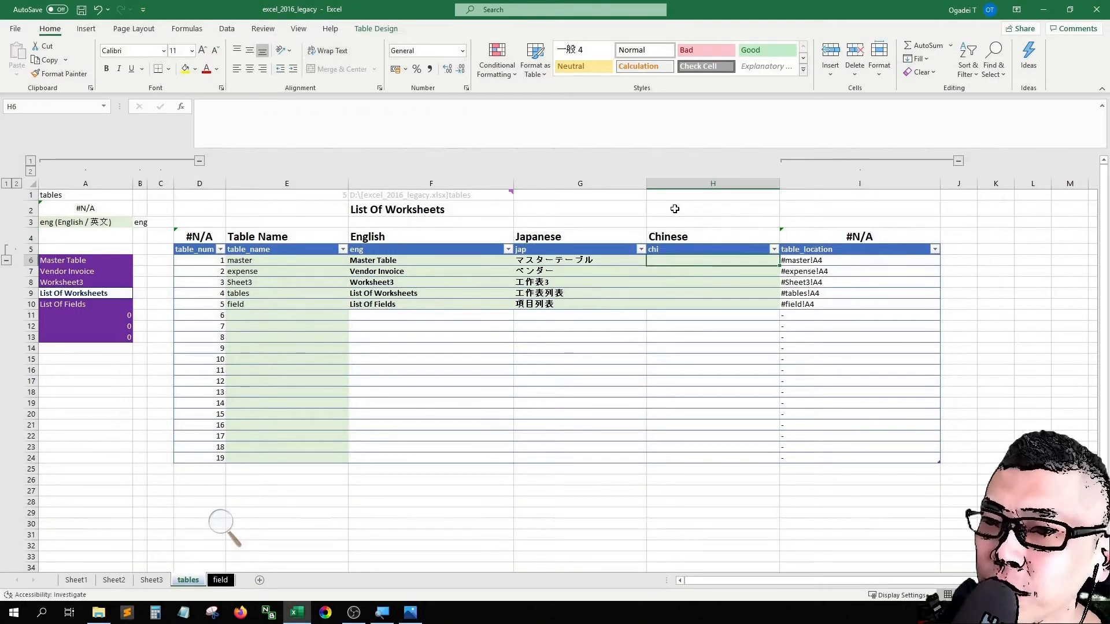
Step: Copy the five Japanese worksheet names into the Chinese column
key(Left)
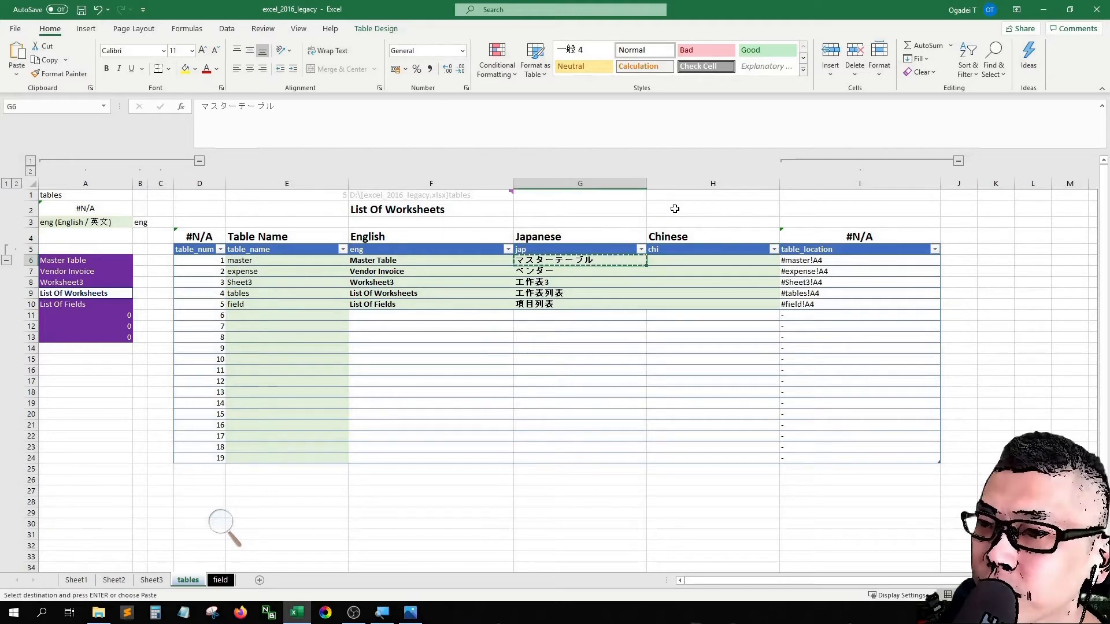
key(shift+Down)
key(shift+Down)
key(shift+Down)
key(ctrl+c)
key(Right)
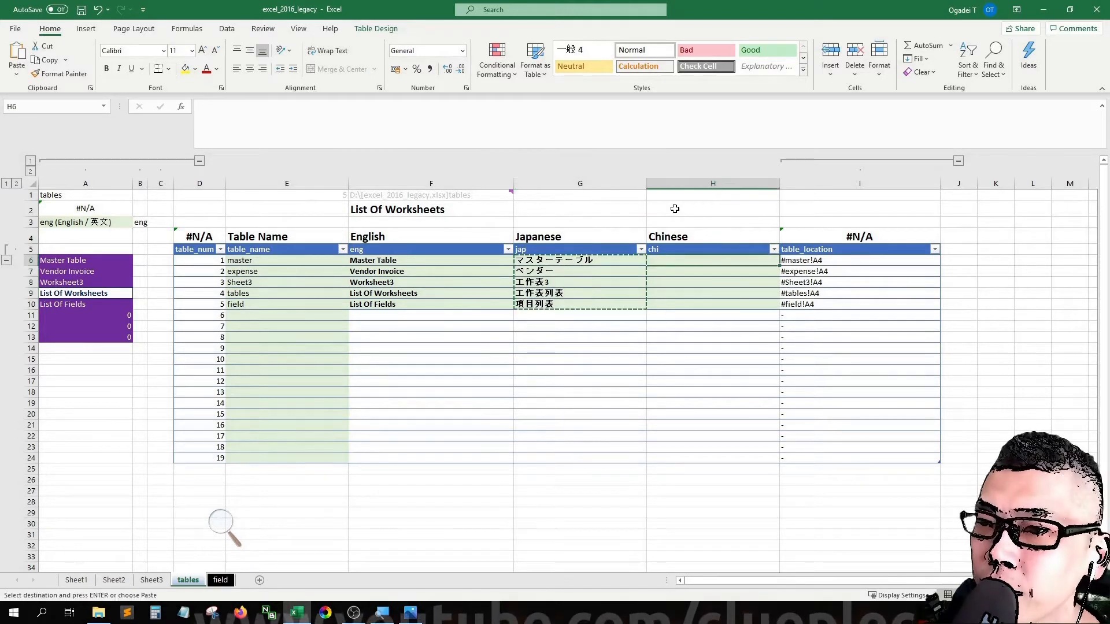
key(ctrl+v)
key(Left)
key(Left)
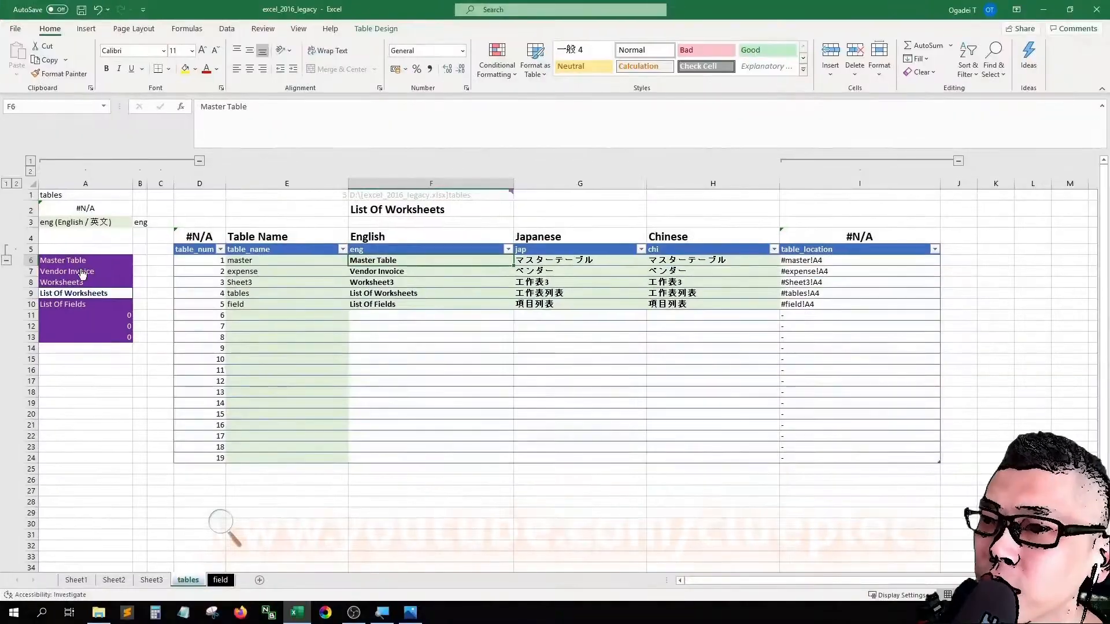
Step: Test the Vendor Invoice link in the worksheet navigation list and check its table name entry
click(82, 273)
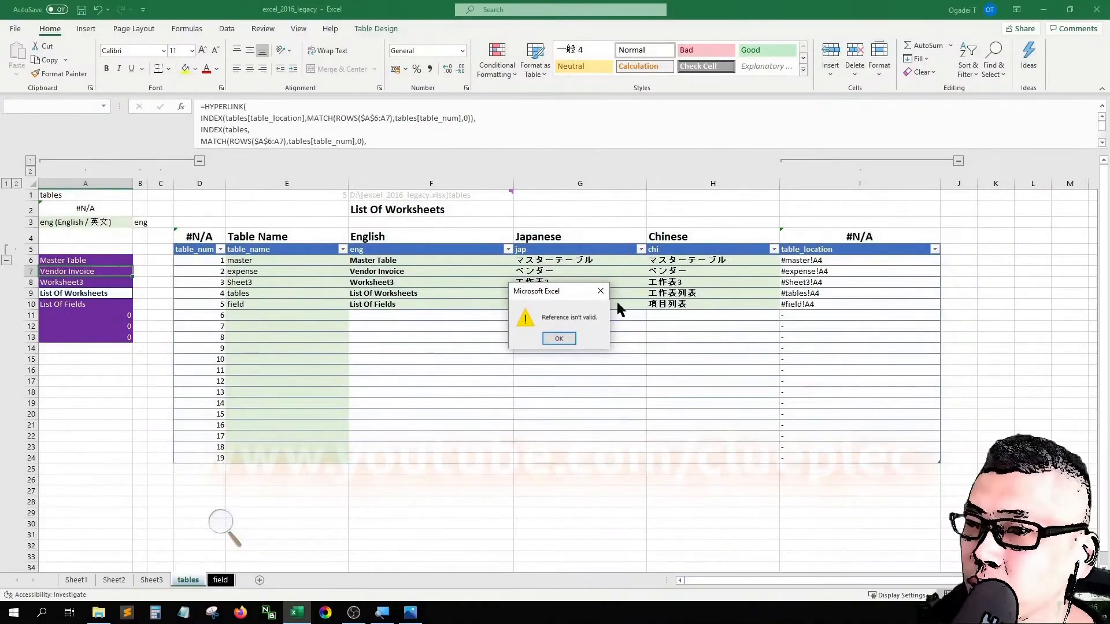
click(557, 339)
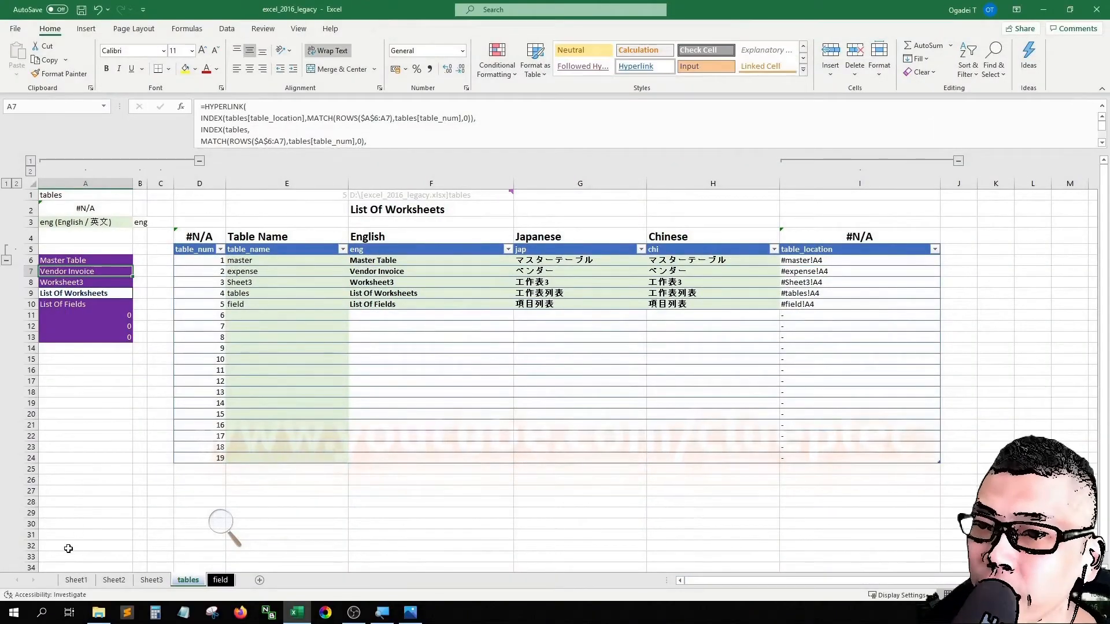
click(233, 275)
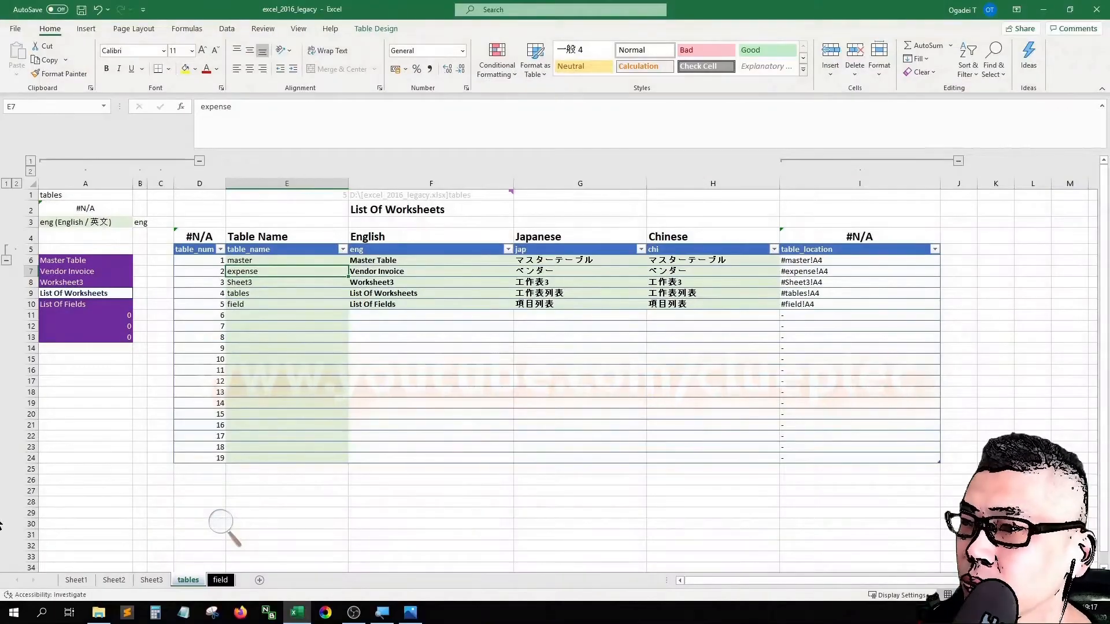
Step: Rename the Sheet2 worksheet as expense
click(0, 525)
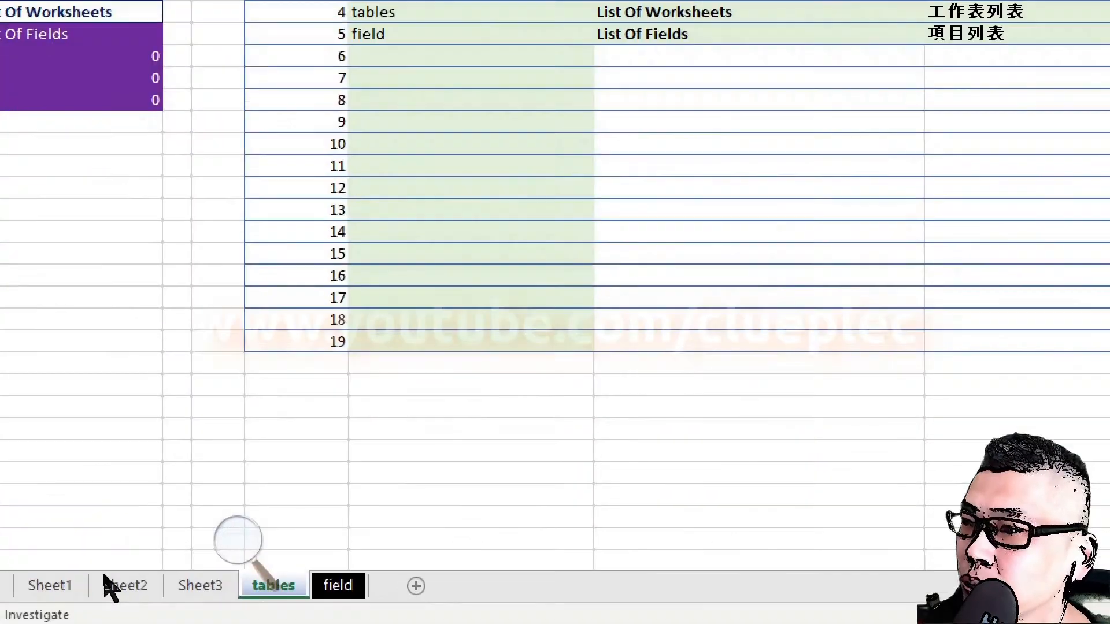
click(114, 580)
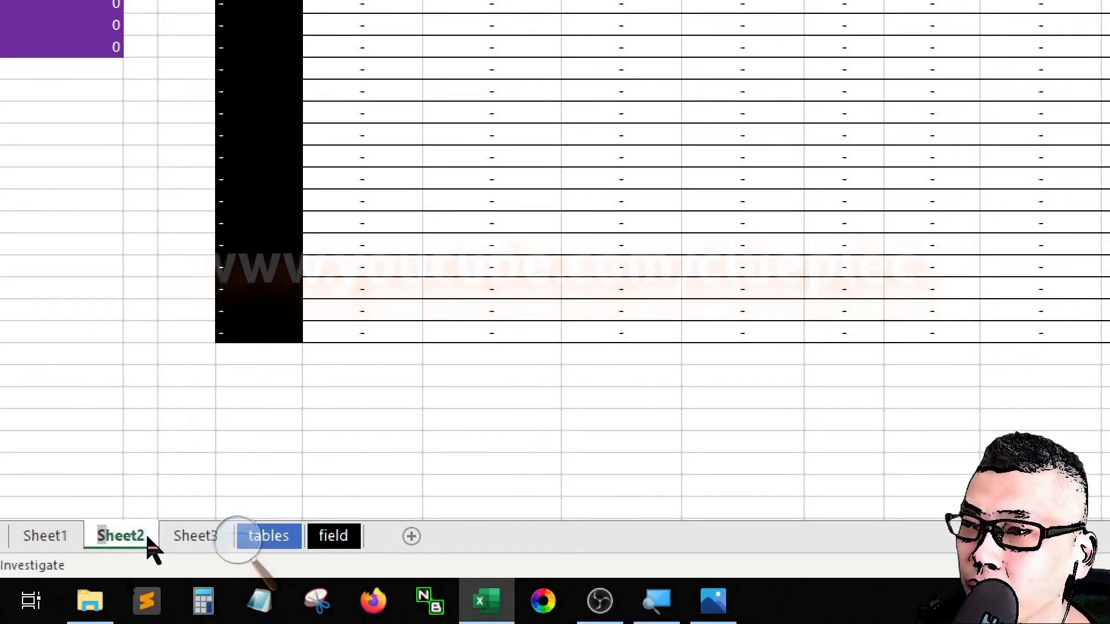
text(expense)
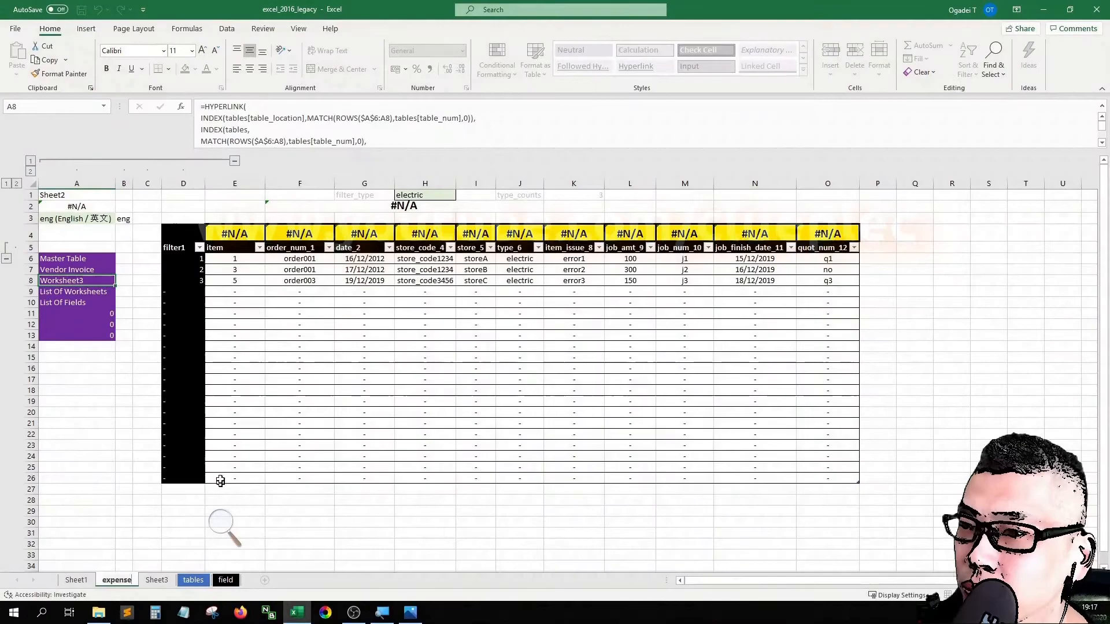
click(147, 501)
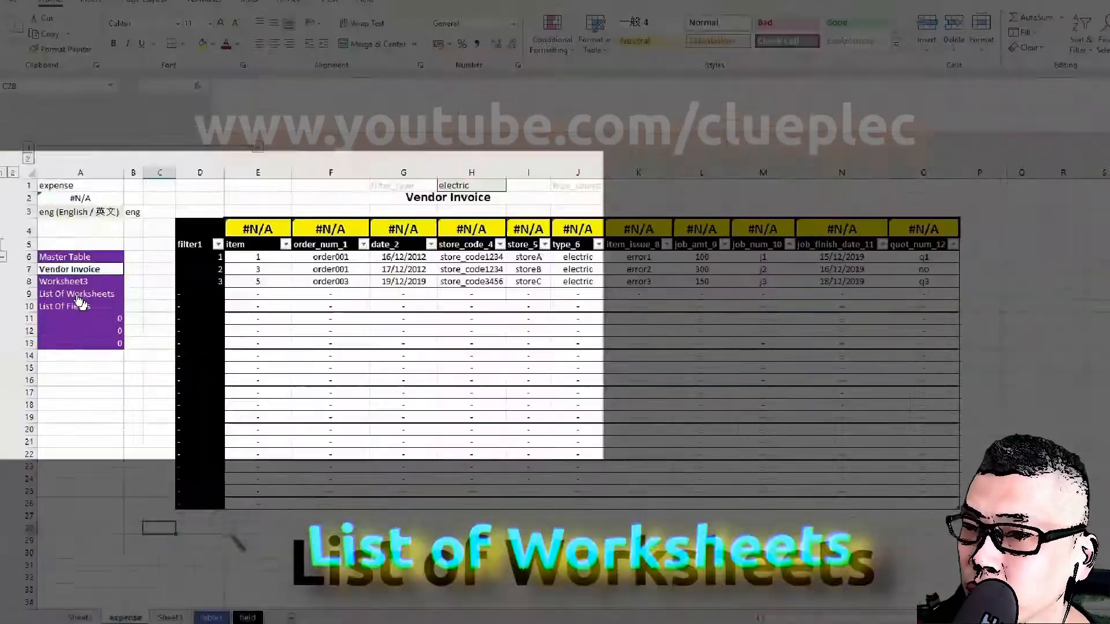
Step: Return to List Of Worksheets and change the table name of its own entry to table
click(79, 296)
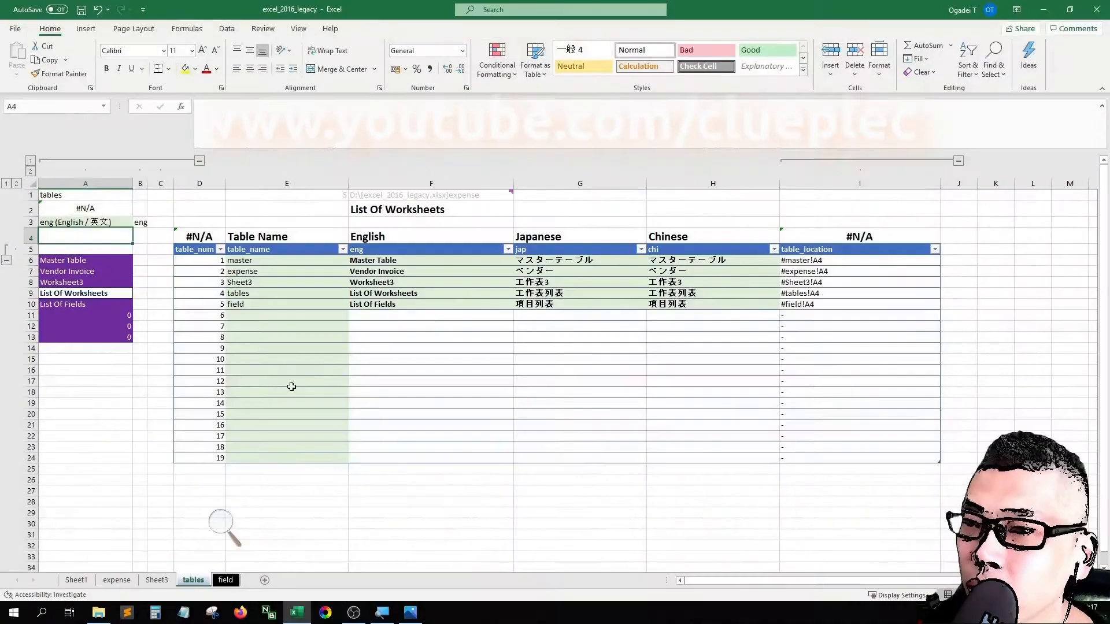
click(257, 294)
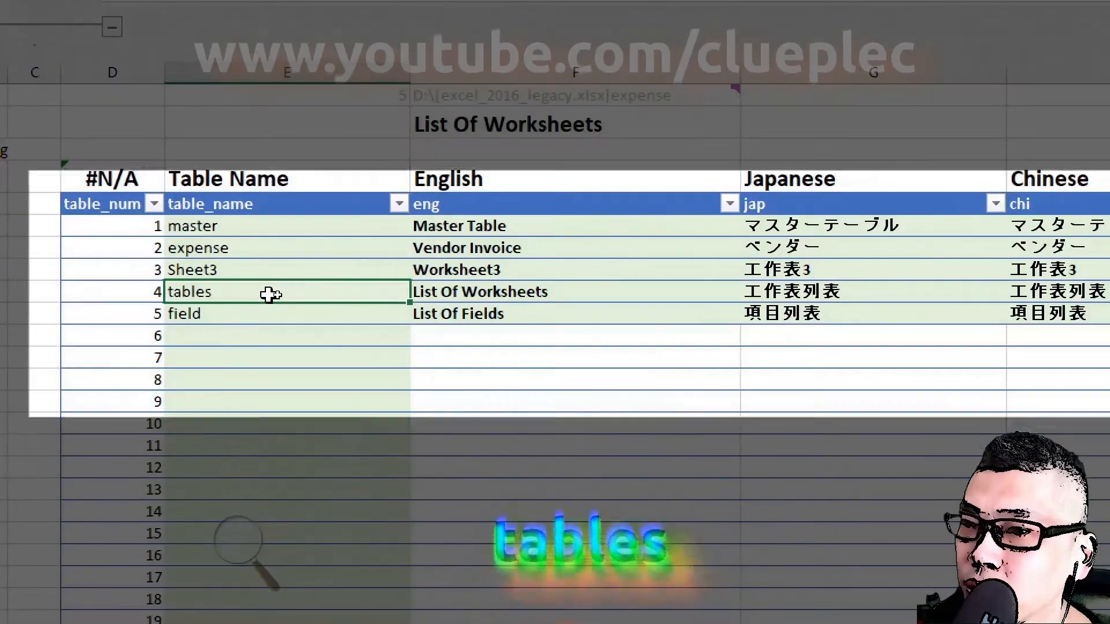
double_click(278, 295)
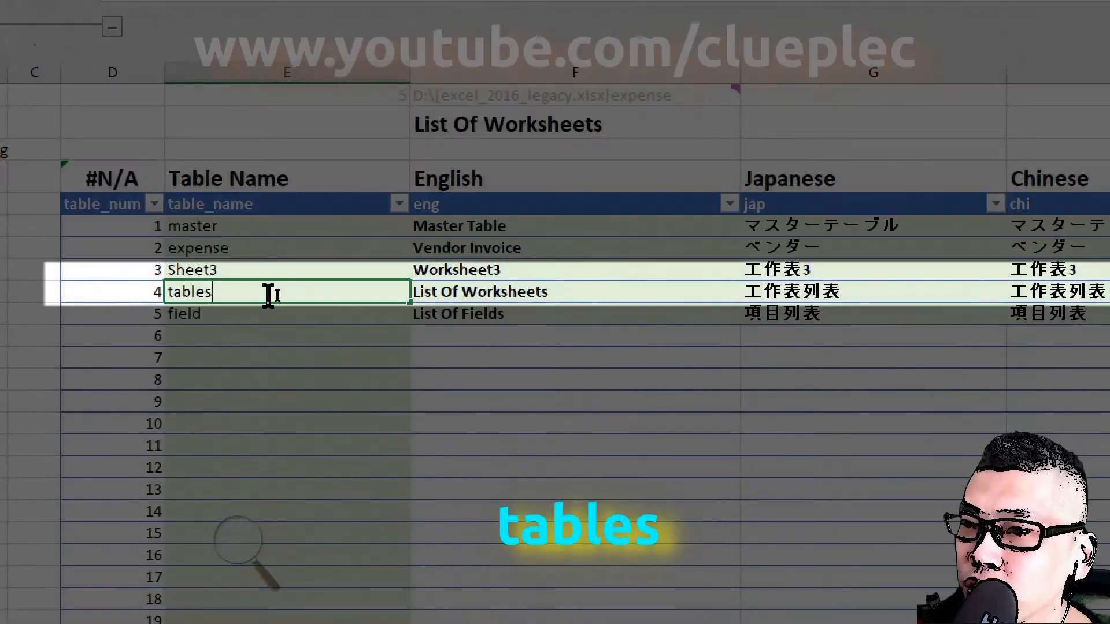
key(BackSpace)
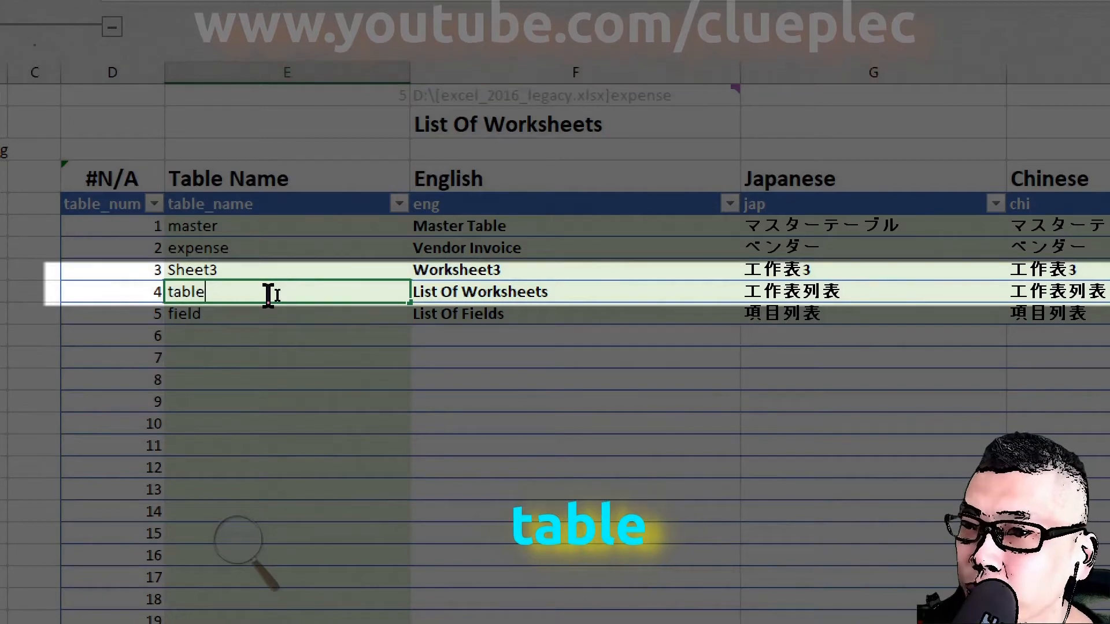
key(Return)
key(Up)
key(Right)
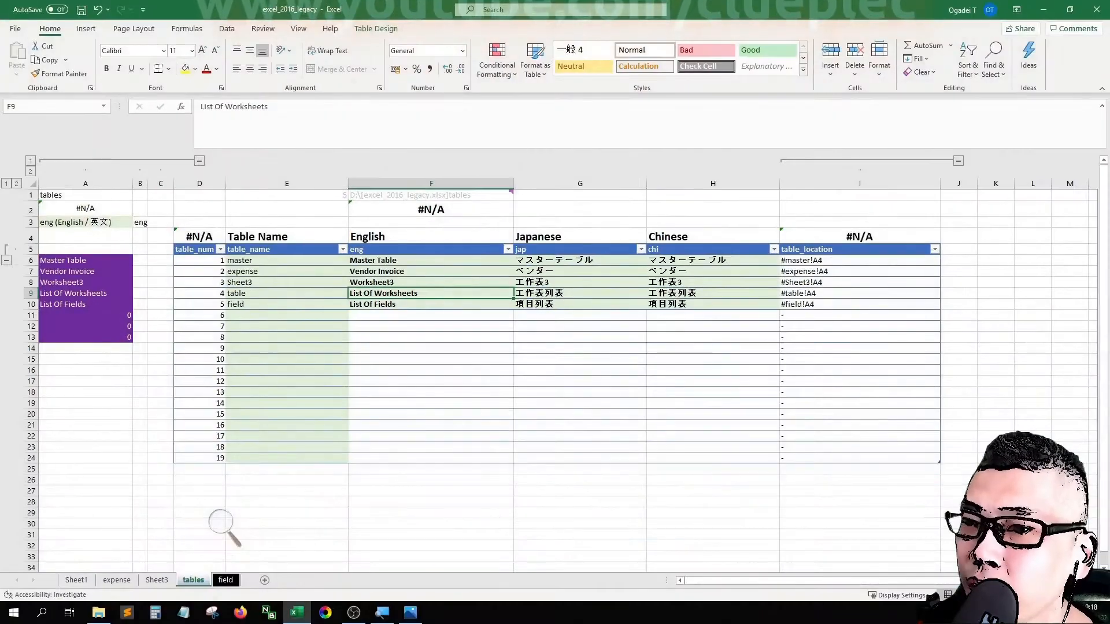
Step: Change the English name of the List Of Worksheets entry to Table Summary
click(544, 294)
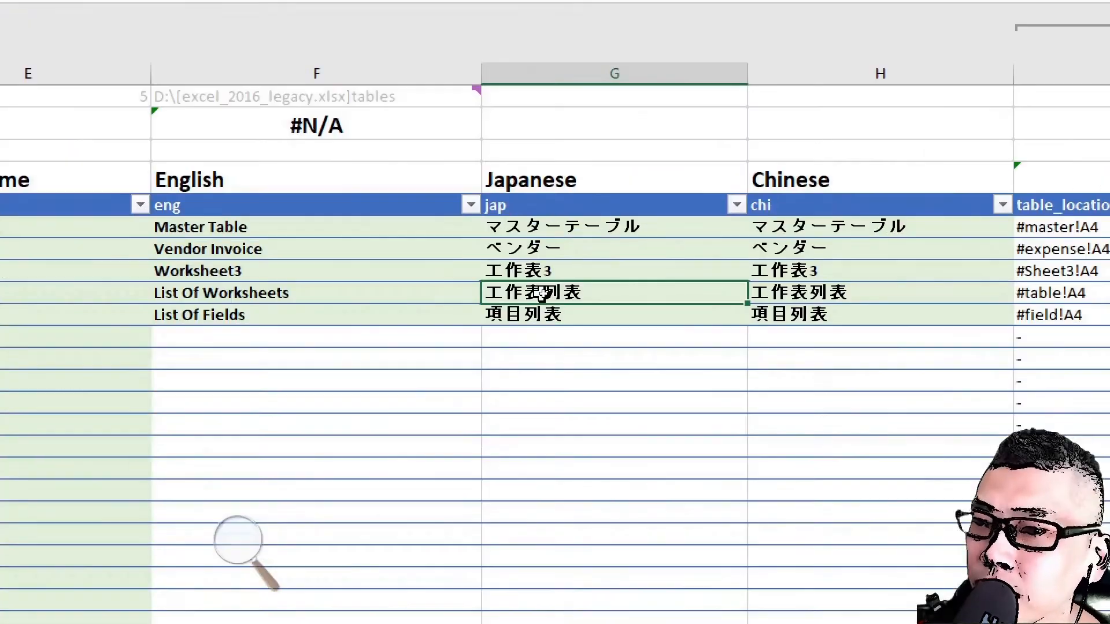
key(Left)
text(Ta)
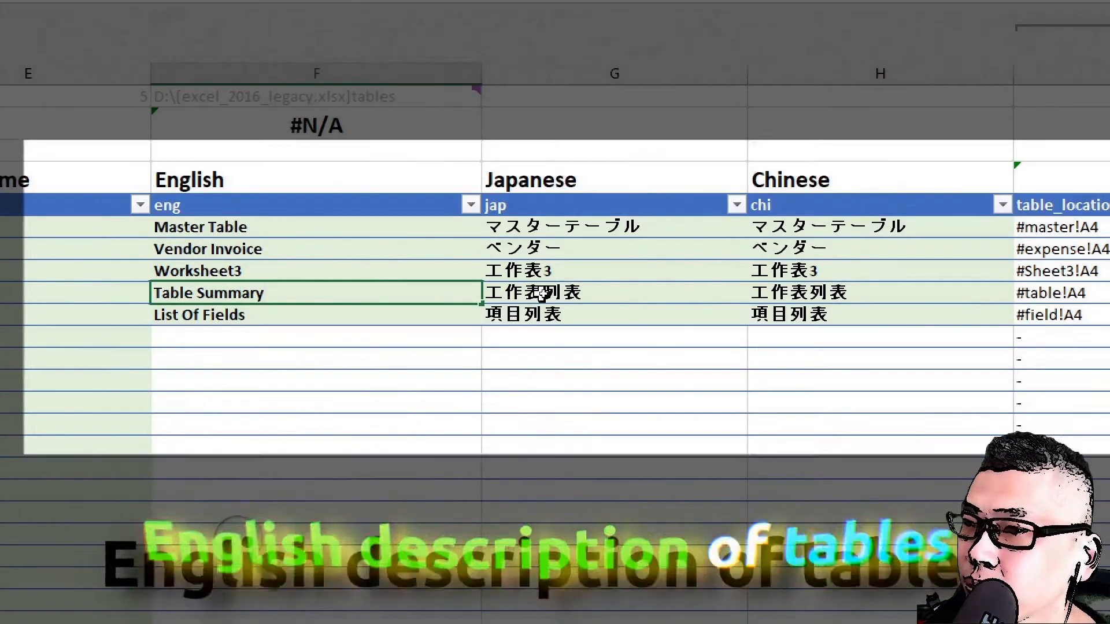
key(Tab)
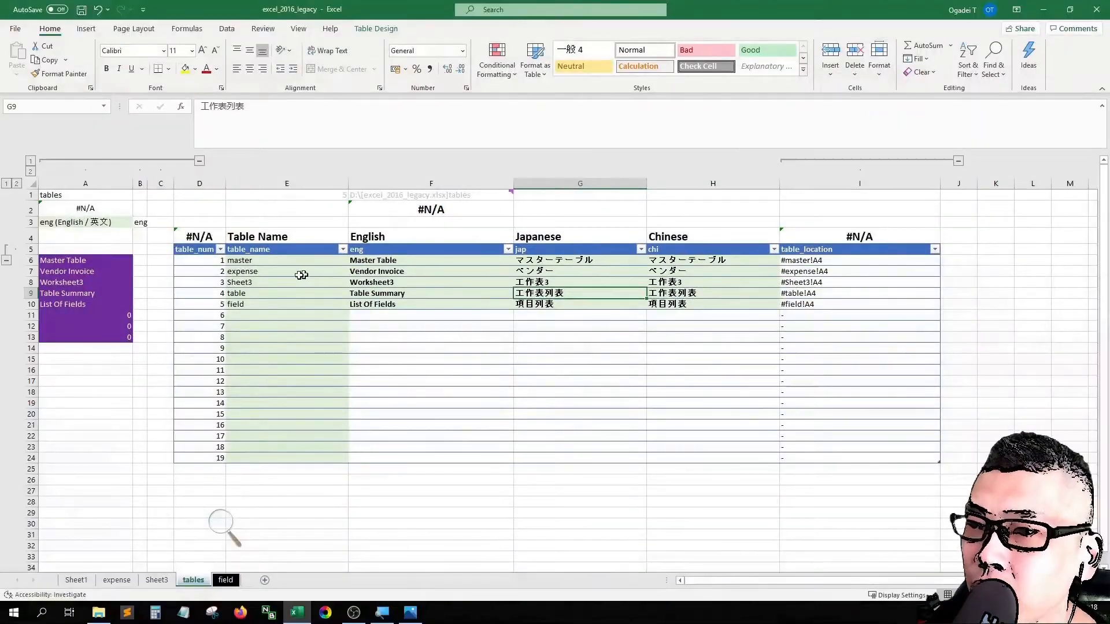
Step: Rename the tables worksheet as table
click(256, 294)
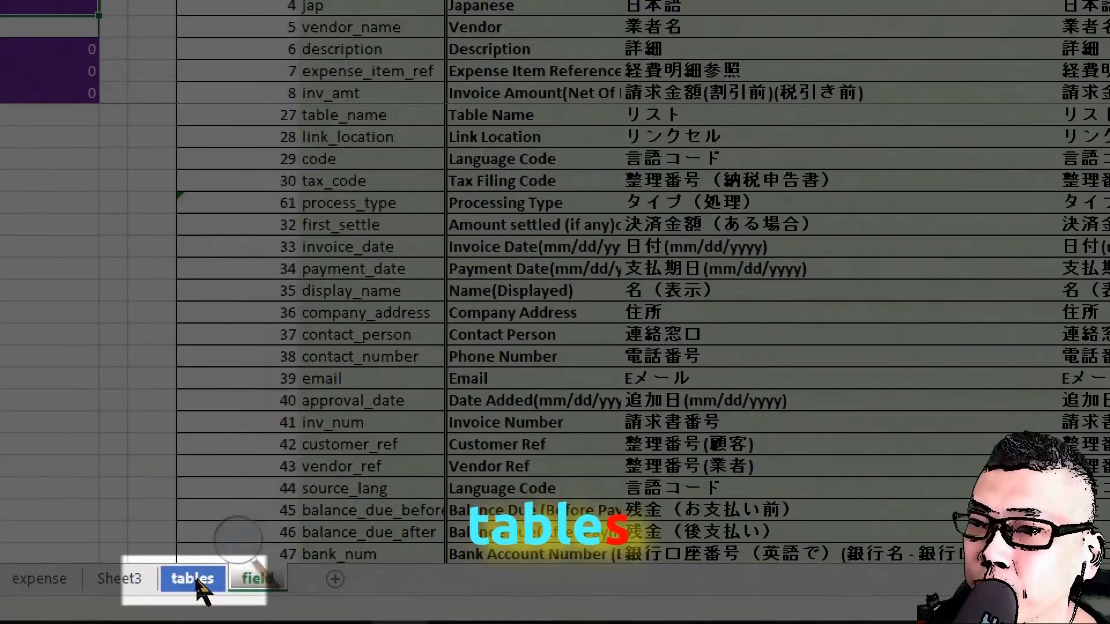
double_click(197, 580)
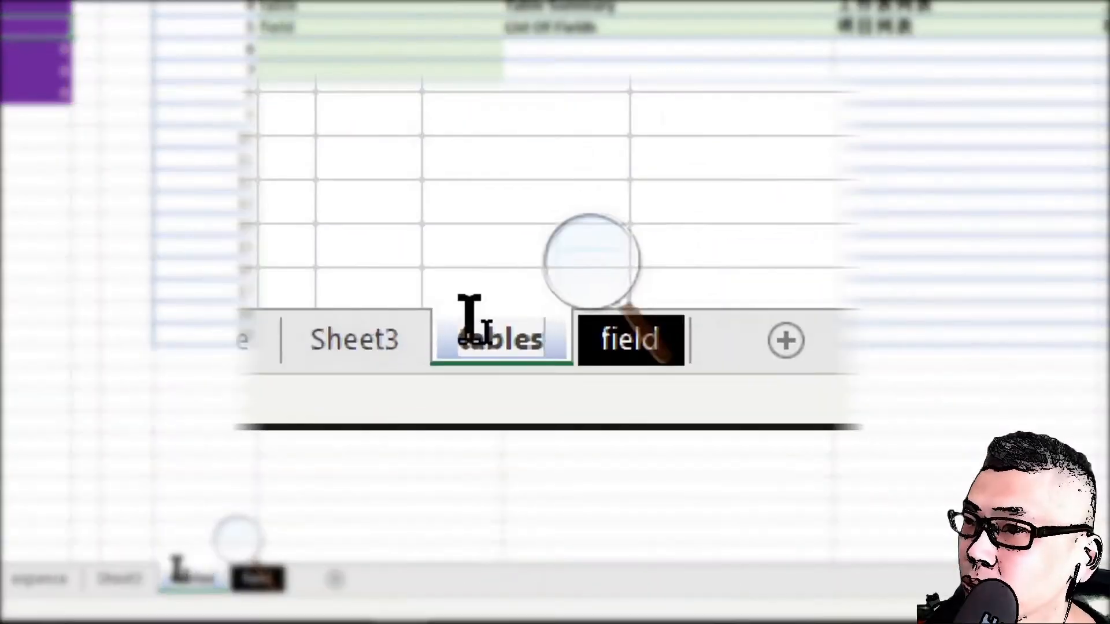
key(BackSpace)
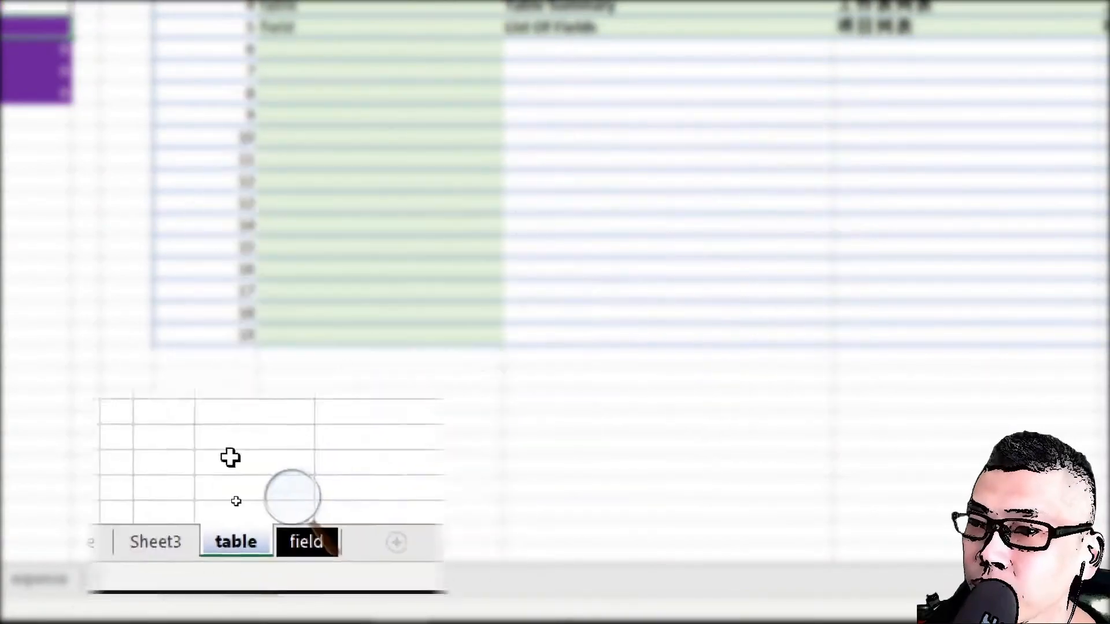
key(Return)
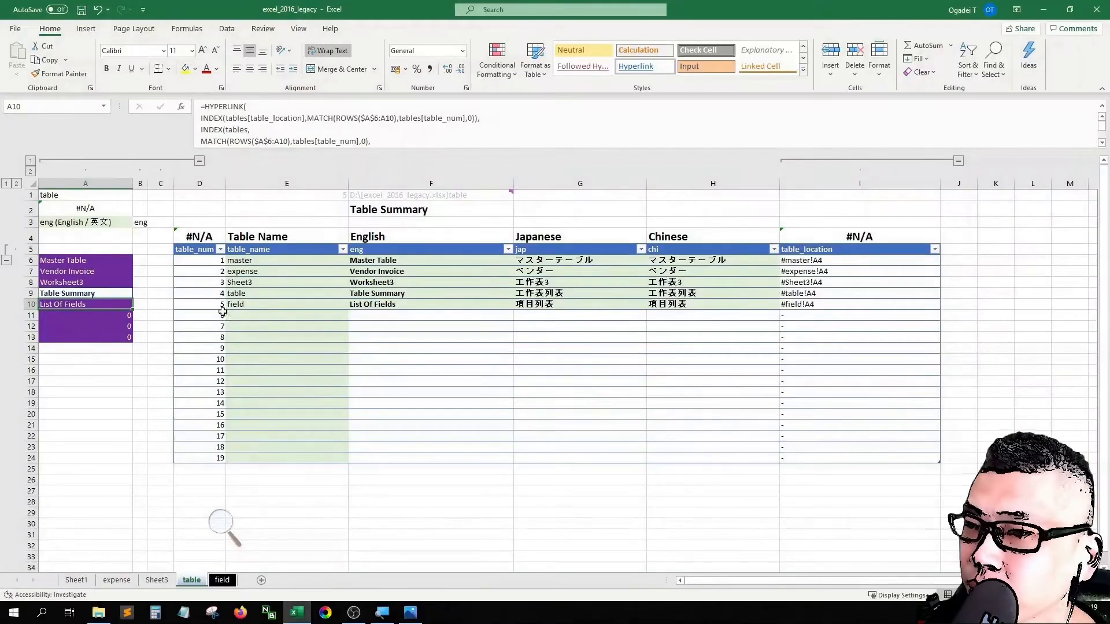
Step: Set the Table Summary entry's Japanese name to テーブル一覧 and its Chinese name to 工作表列
click(271, 304)
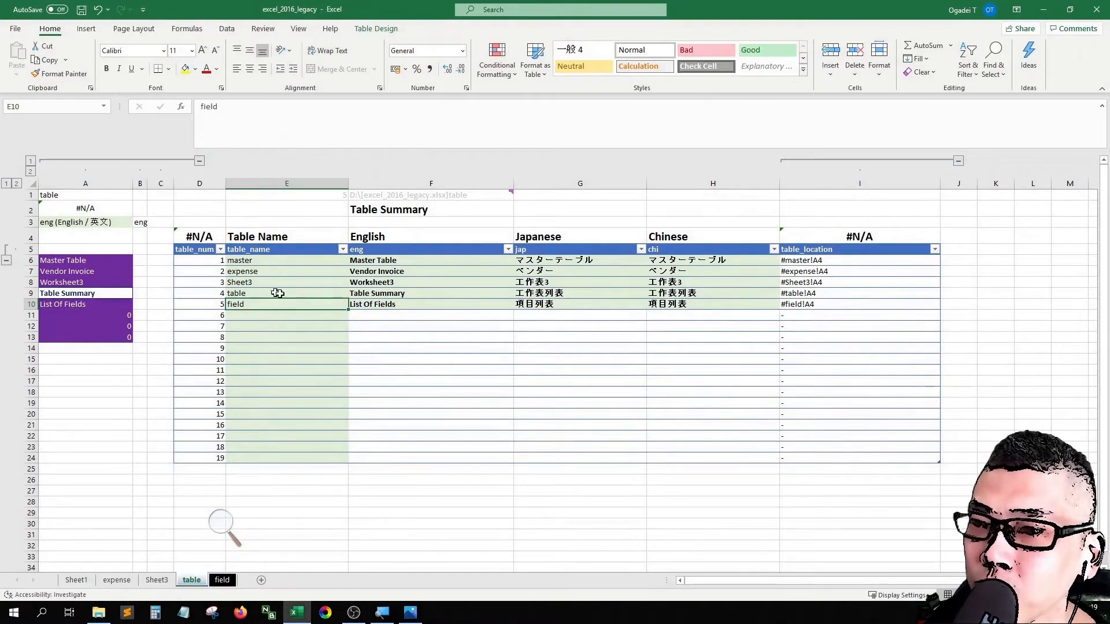
click(374, 291)
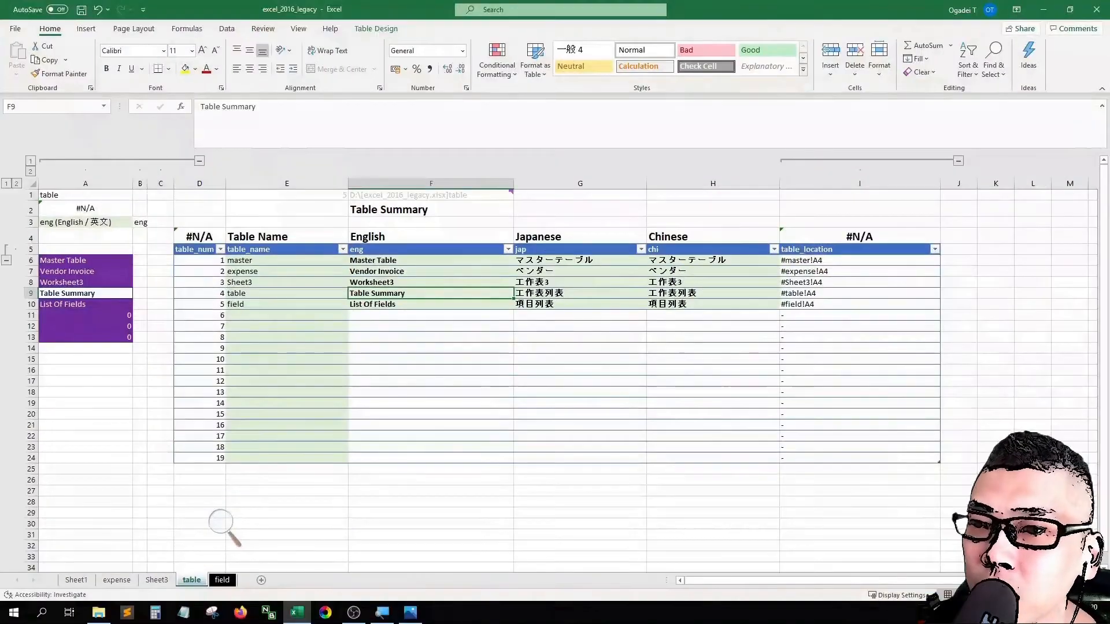
key(ctrl+z)
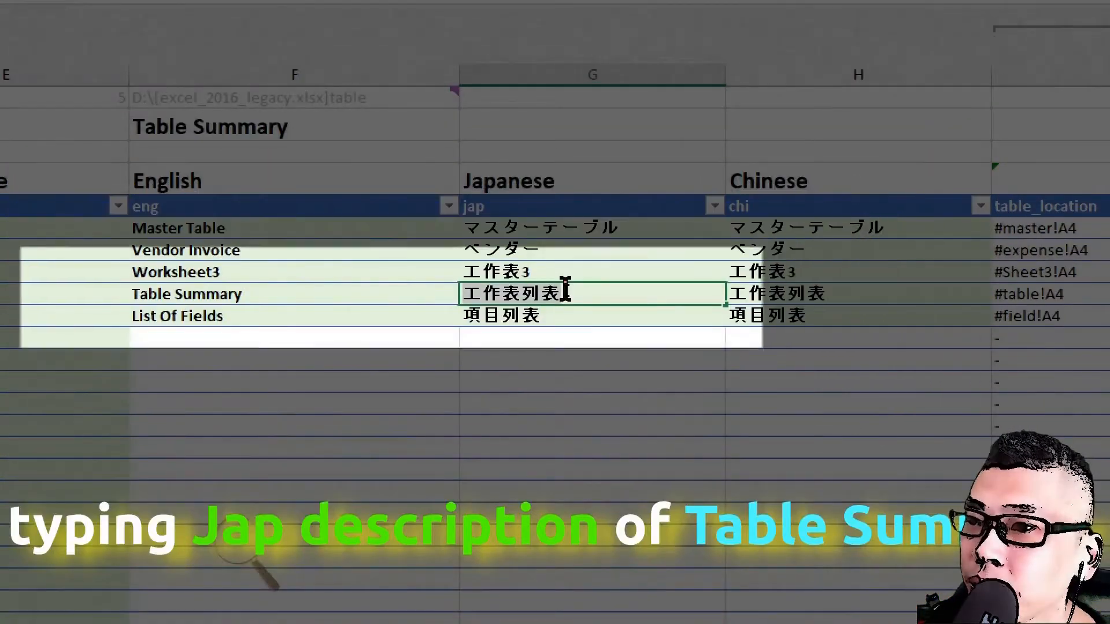
key(BackSpace)
text(t)
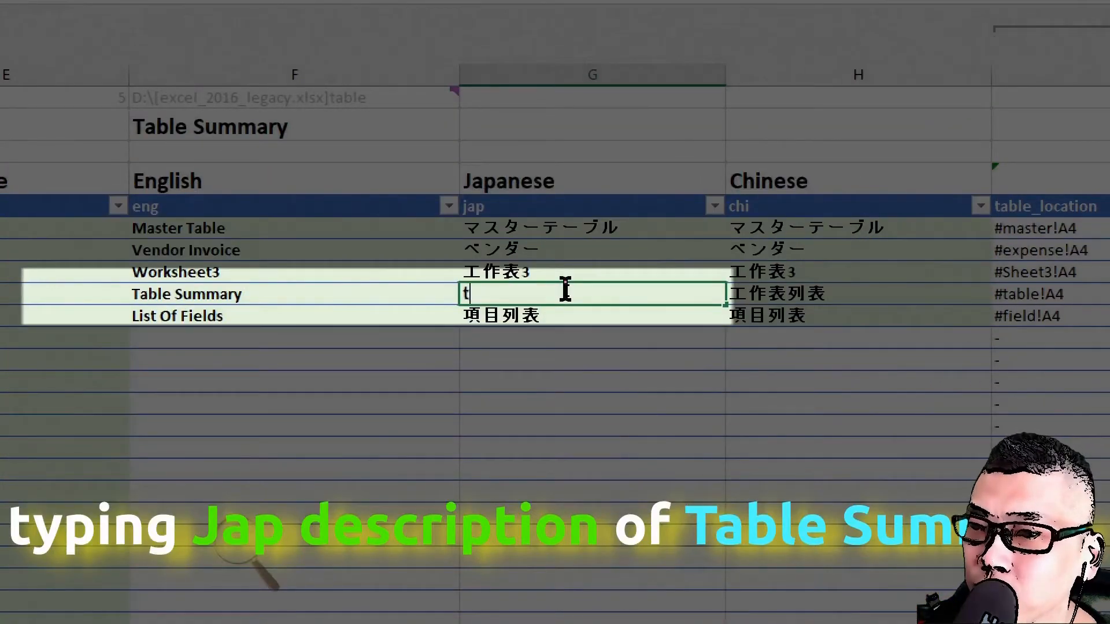
text(e-)
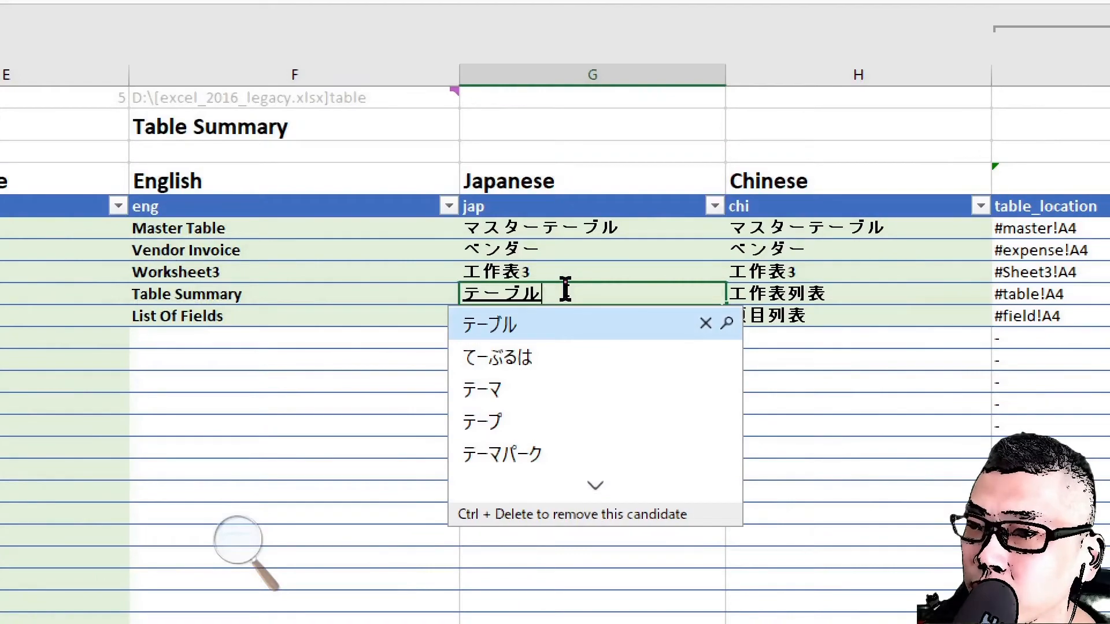
text(ichiran)
key(space)
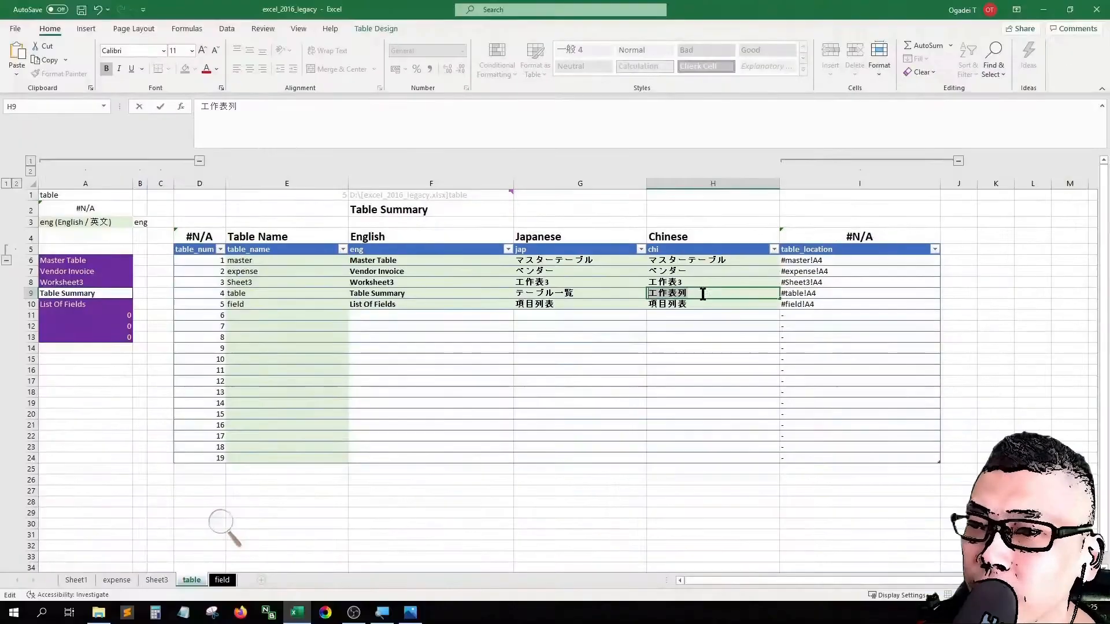
click(600, 305)
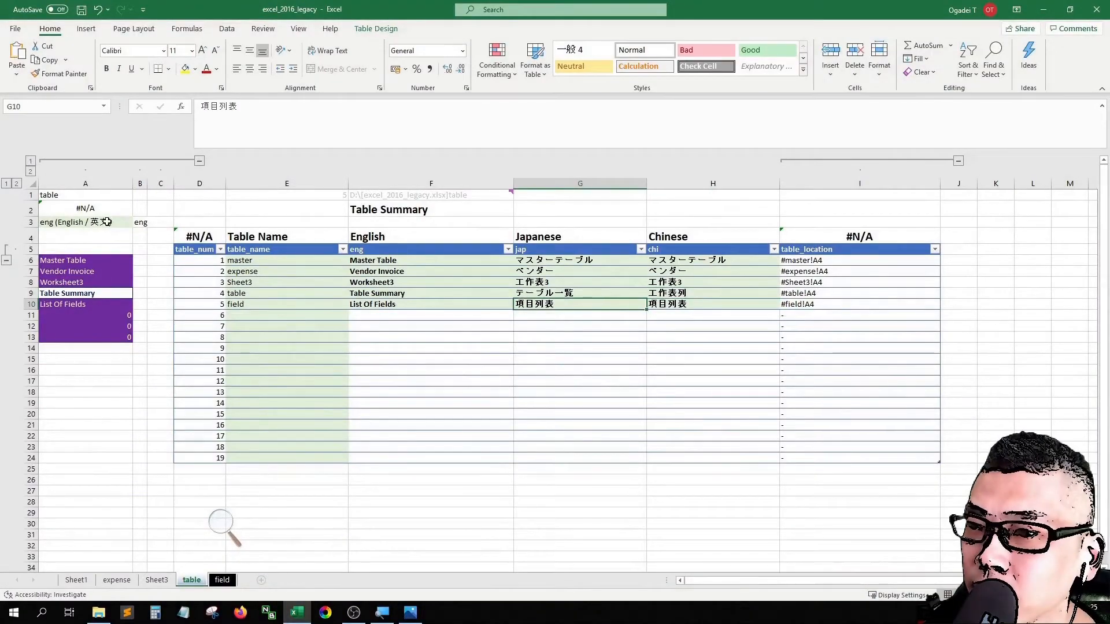
Step: Test the language selector in A3 by switching to Chinese and back to English, and check its available options
click(136, 239)
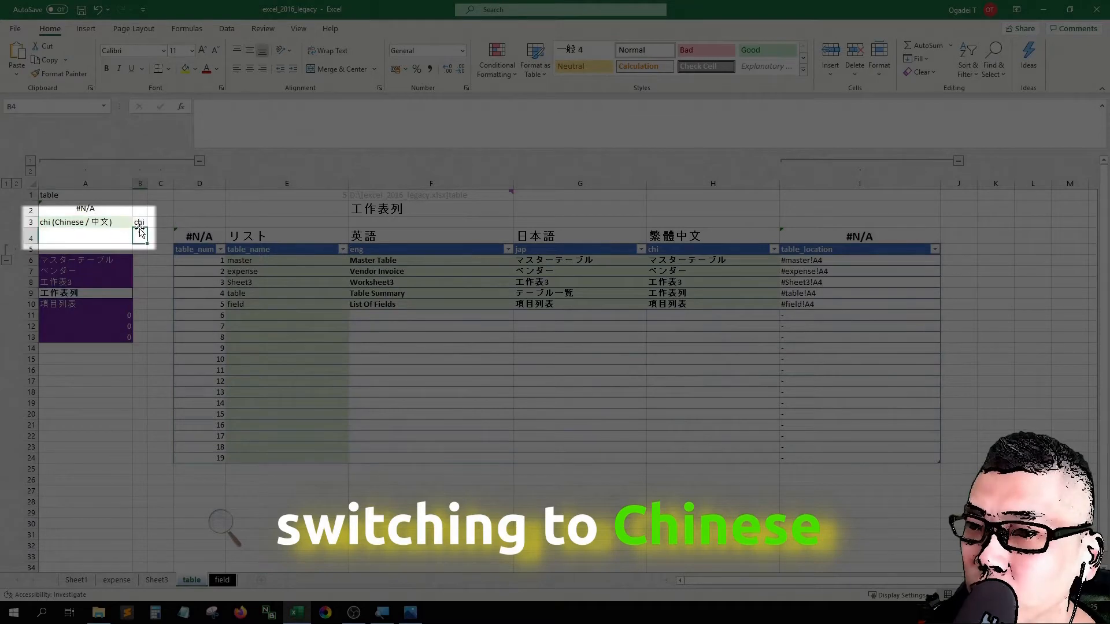
click(128, 222)
click(138, 222)
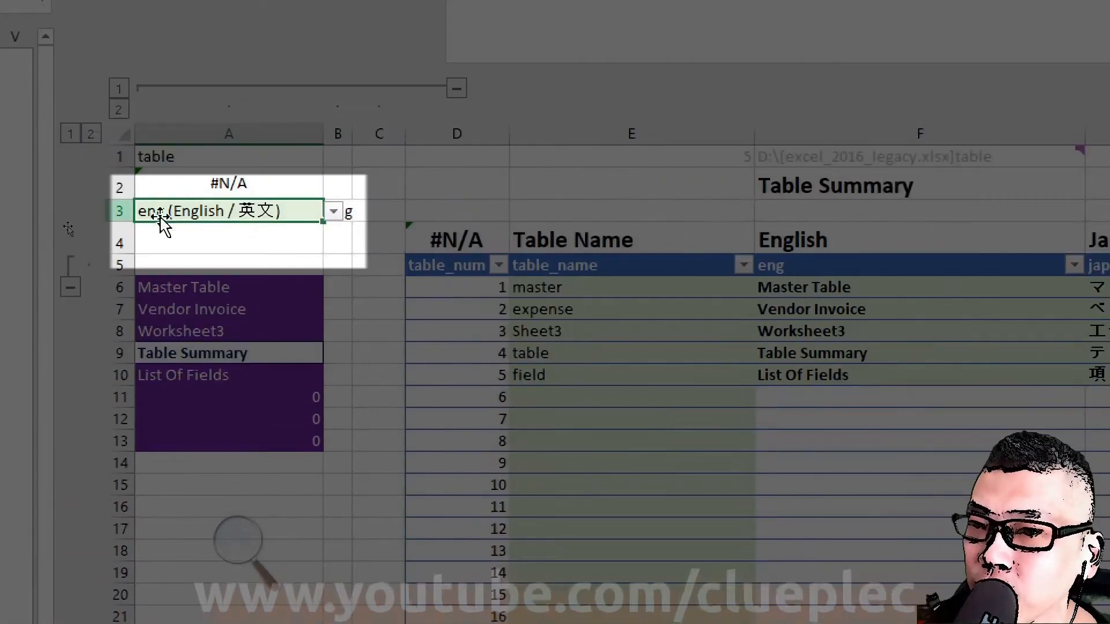
click(187, 216)
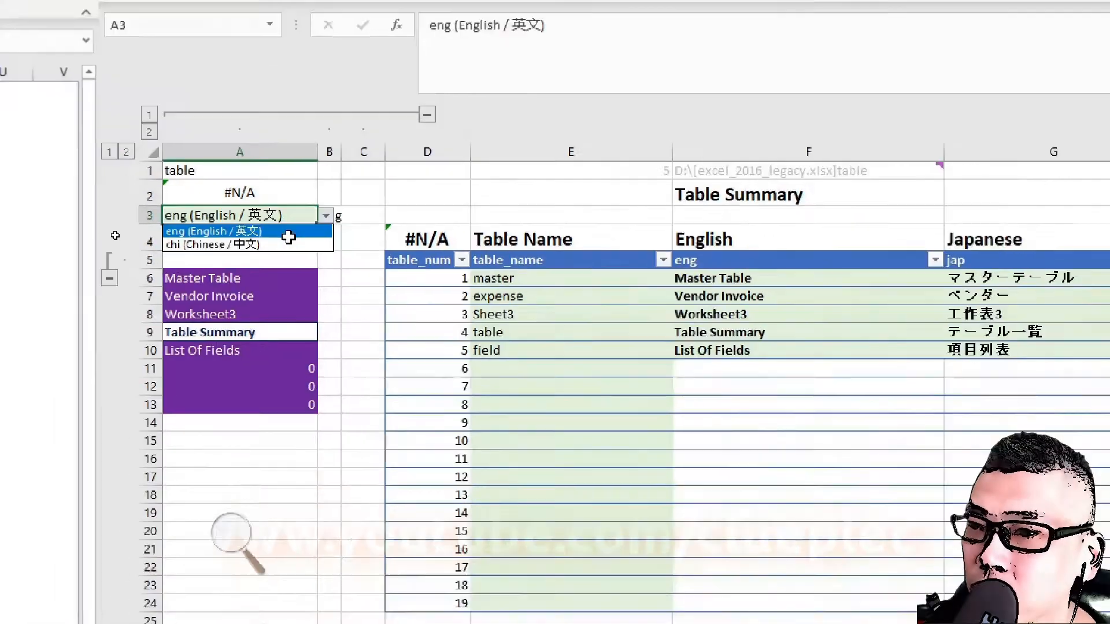
click(289, 237)
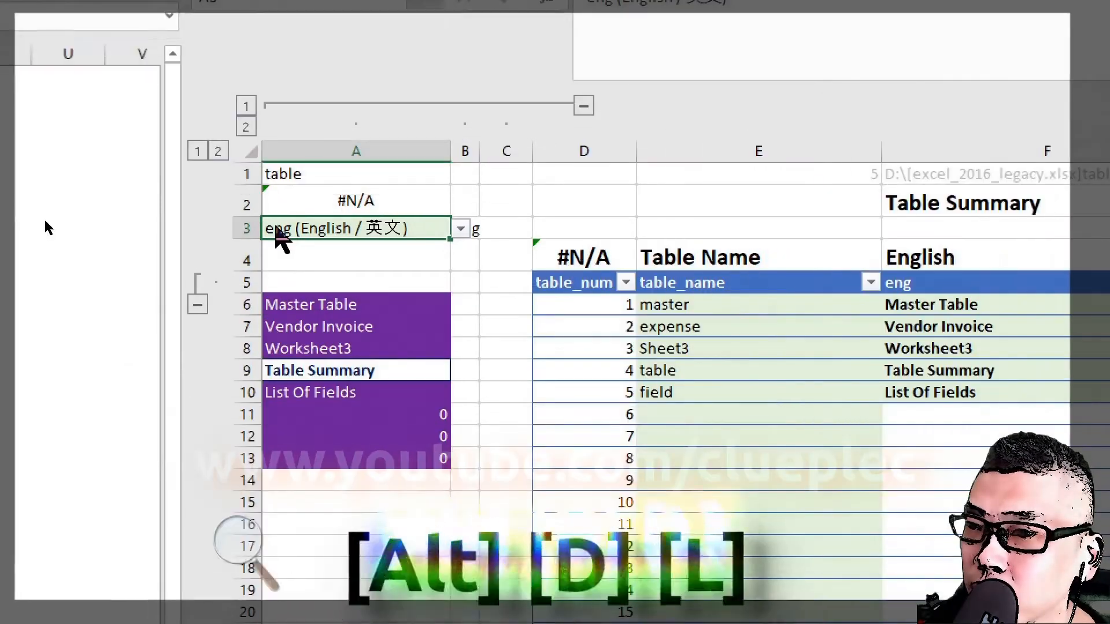
Step: Add a Japanese (jap) option to the data validation list of the language selector in A3
key(alt+d)
key(l)
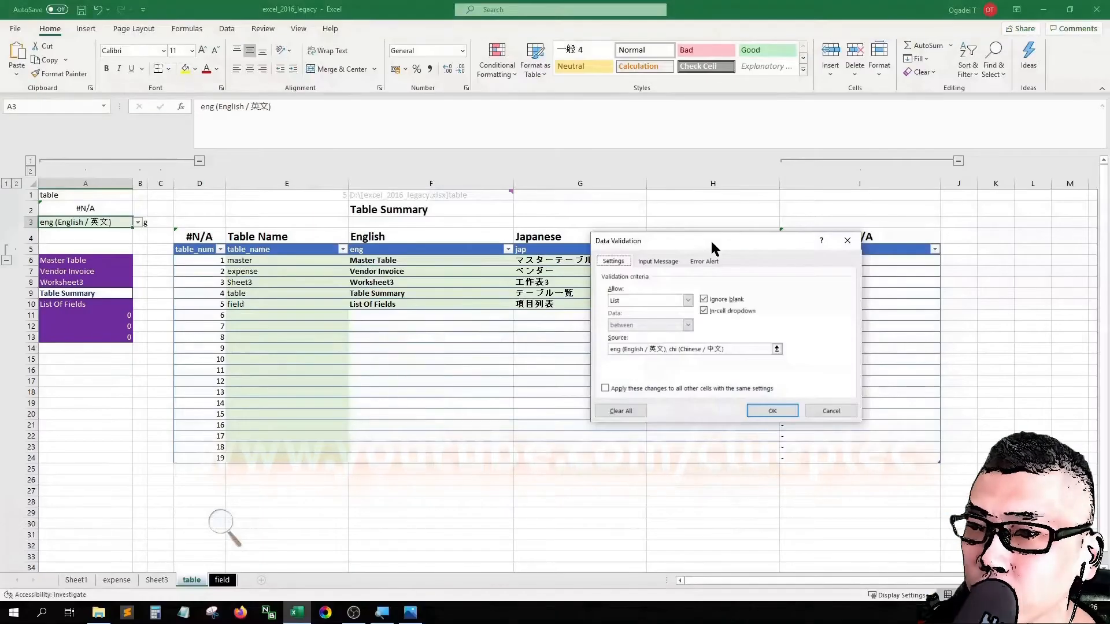
drag(712, 245, 490, 321)
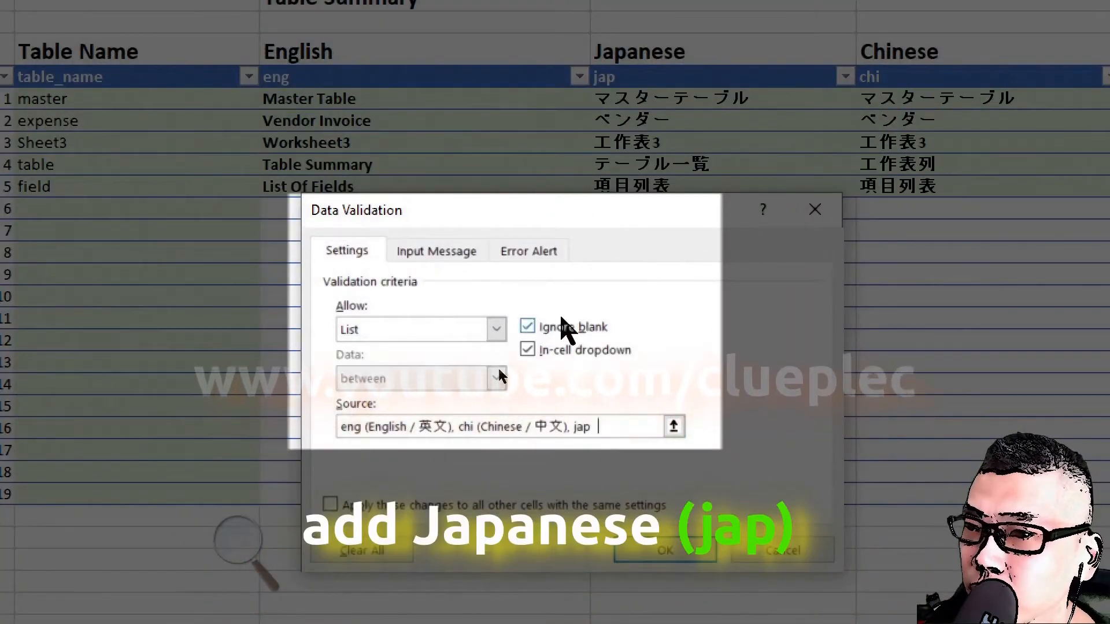
text(()
key(Right)
key(BackSpace)
key(BackSpace)
key(BackSpace)
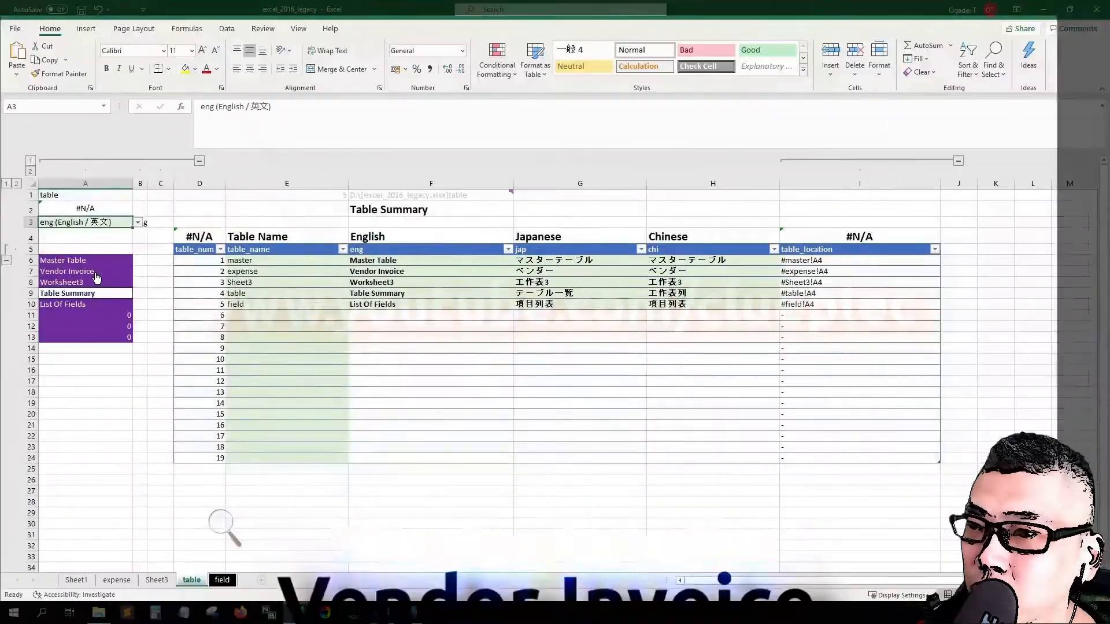
Step: Follow the Vendor Invoice link and examine the field headers in the vendor_invoice.PNG reference image in Photos
click(97, 272)
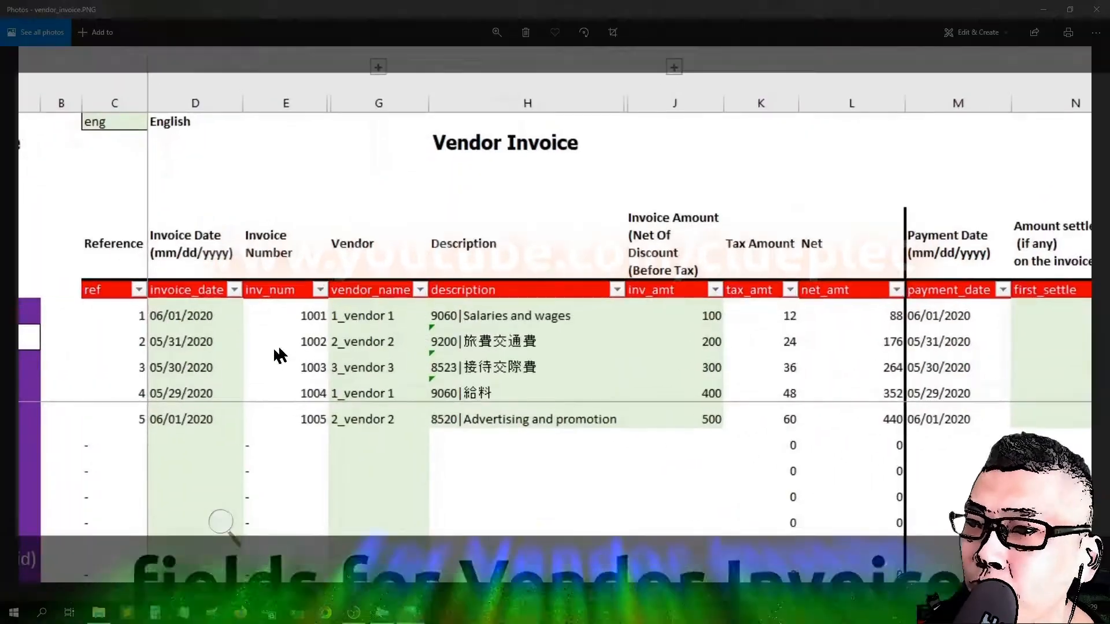
drag(274, 347, 312, 338)
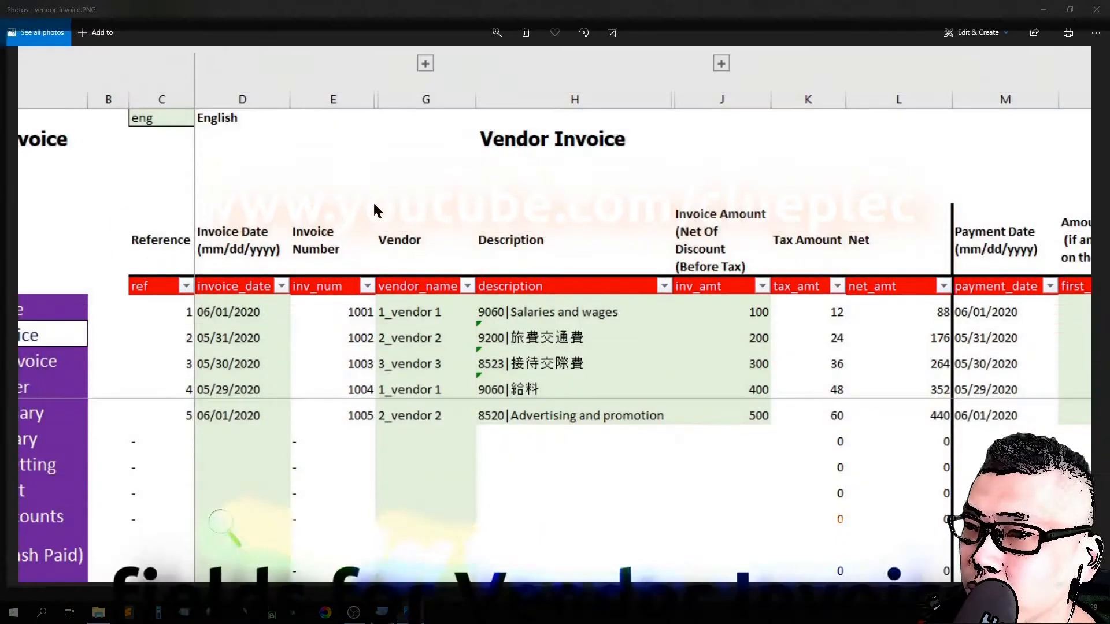
double_click(373, 204)
drag(417, 5, 197, 39)
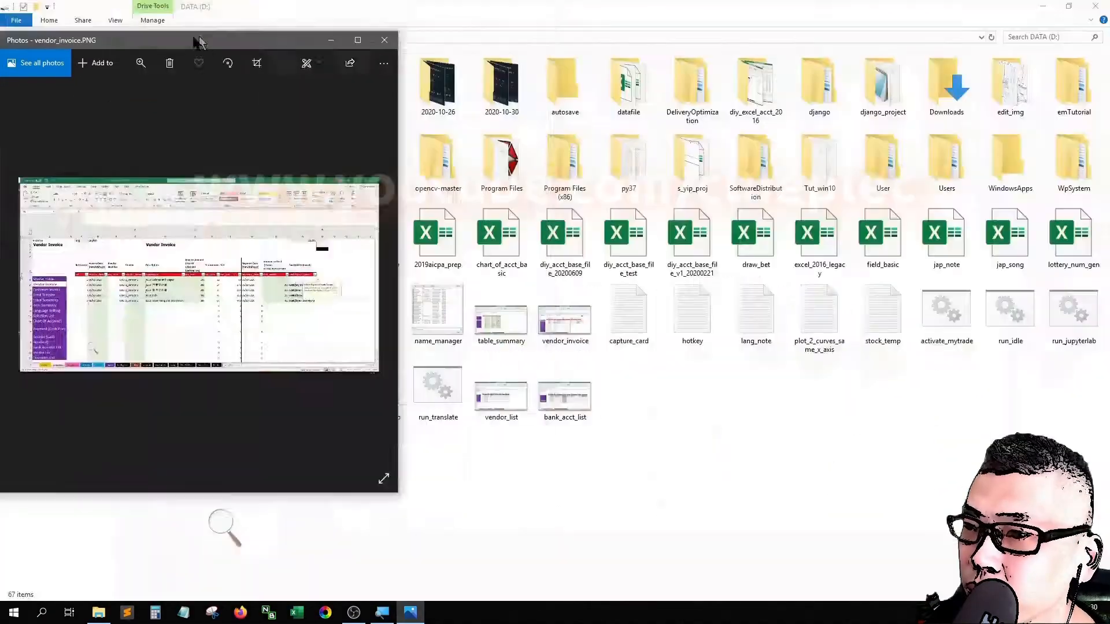
Step: Open the excel_2016_legacy workbook in Excel and rename the filter1 header of the Vendor Invoice table as ref
double_click(822, 243)
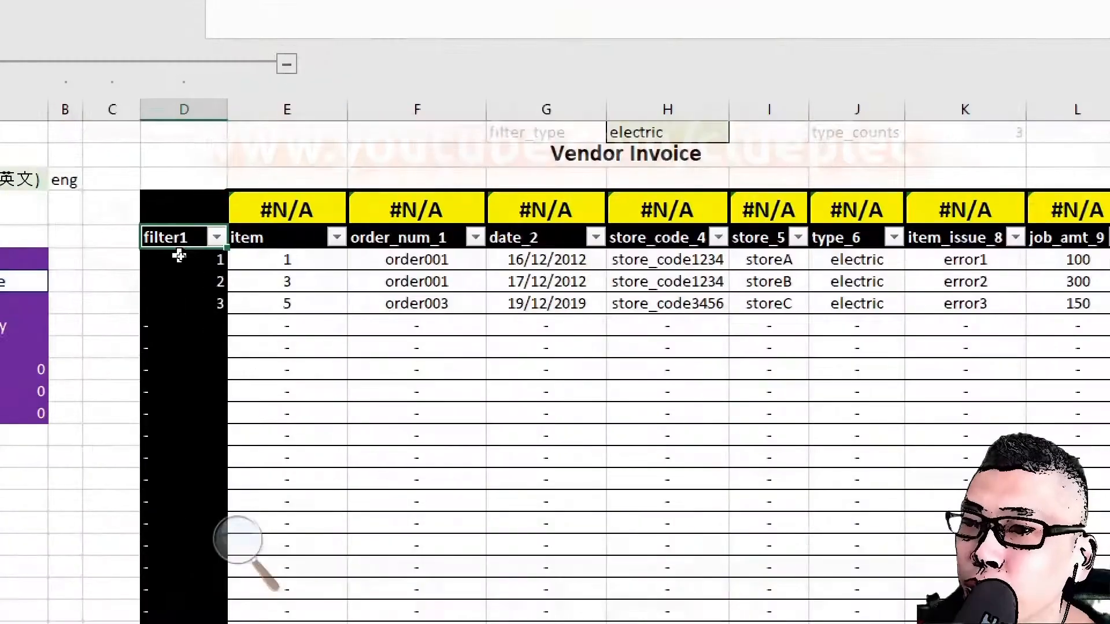
key(Left)
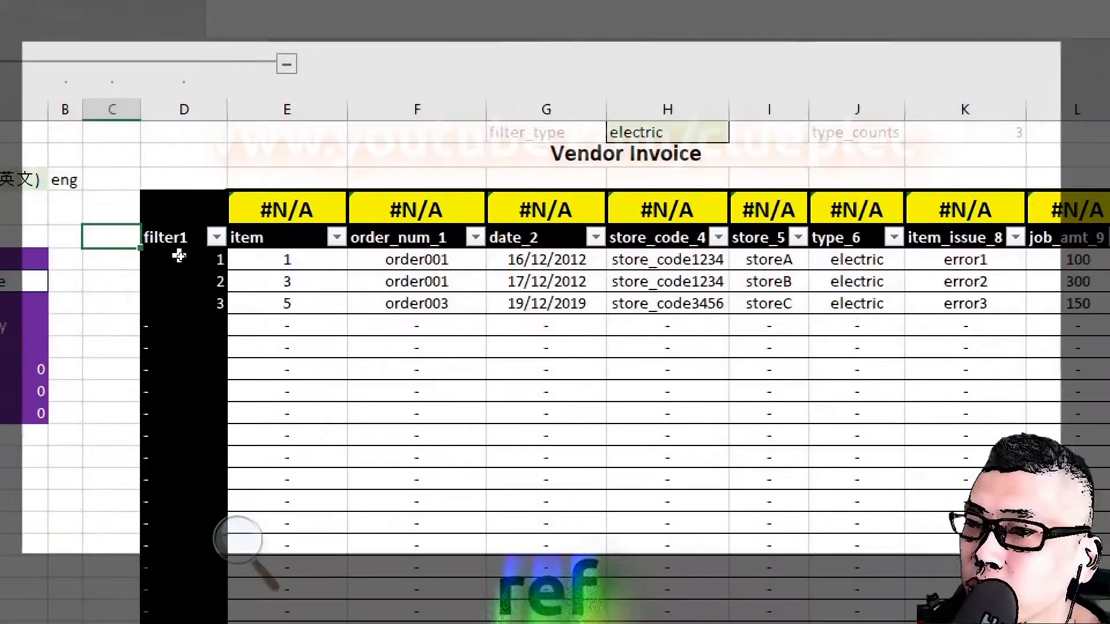
key(Right)
text(ref)
key(Tab)
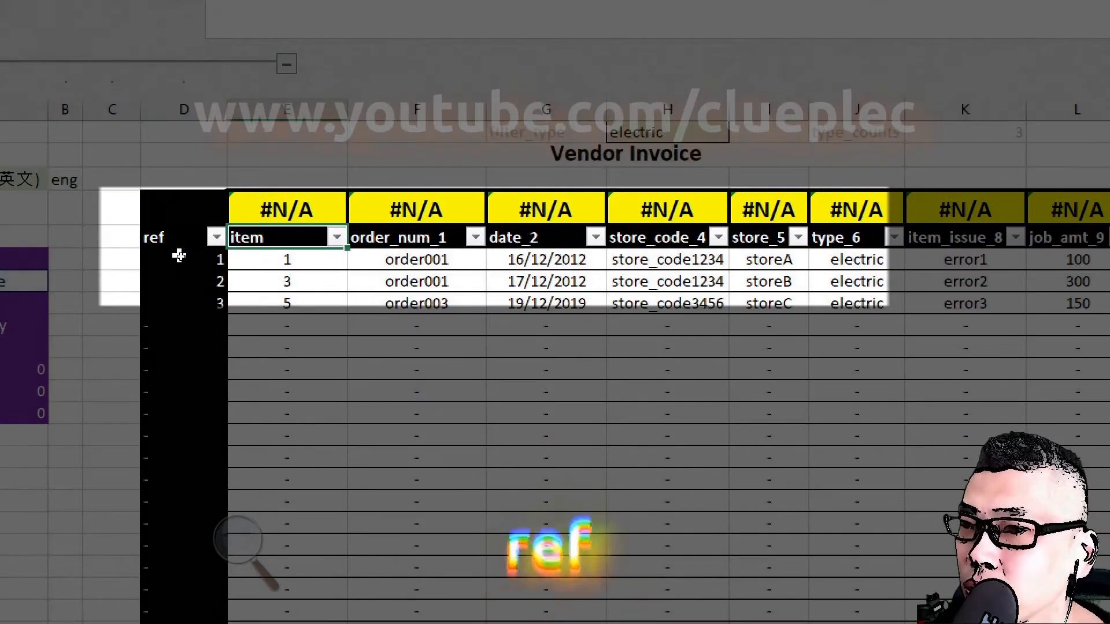
Step: Rename the item header as invoice_date and the order_num_1 header as inv_num in the Vendor Invoice table
key(F2)
key(BackSpace)
key(BackSpace)
key(BackSpace)
key(BackSpace)
text(invoice)
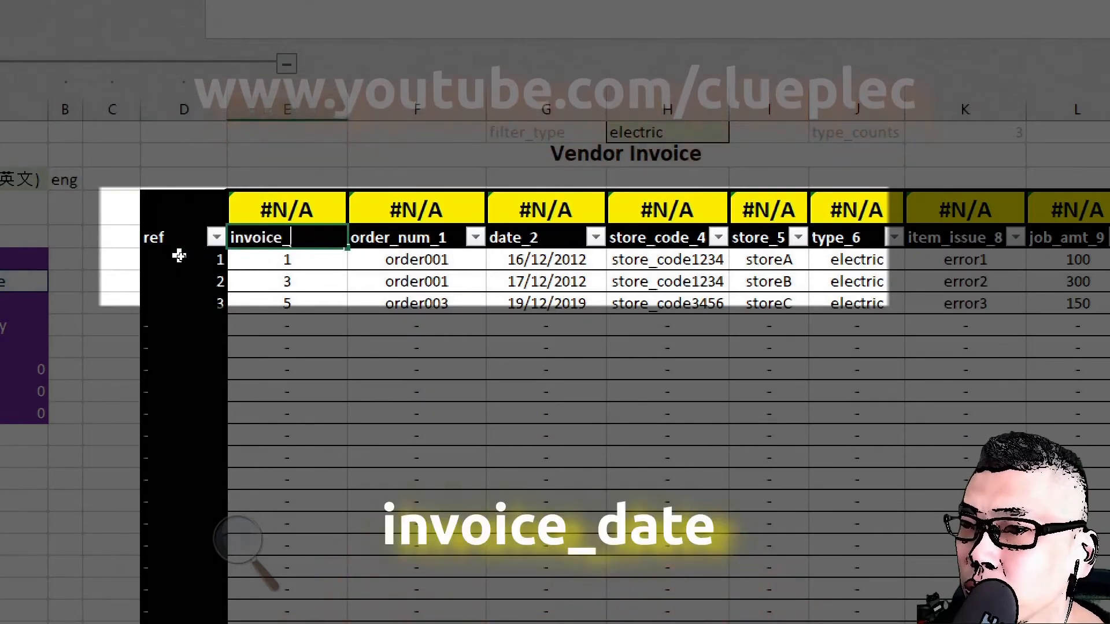
text(_date)
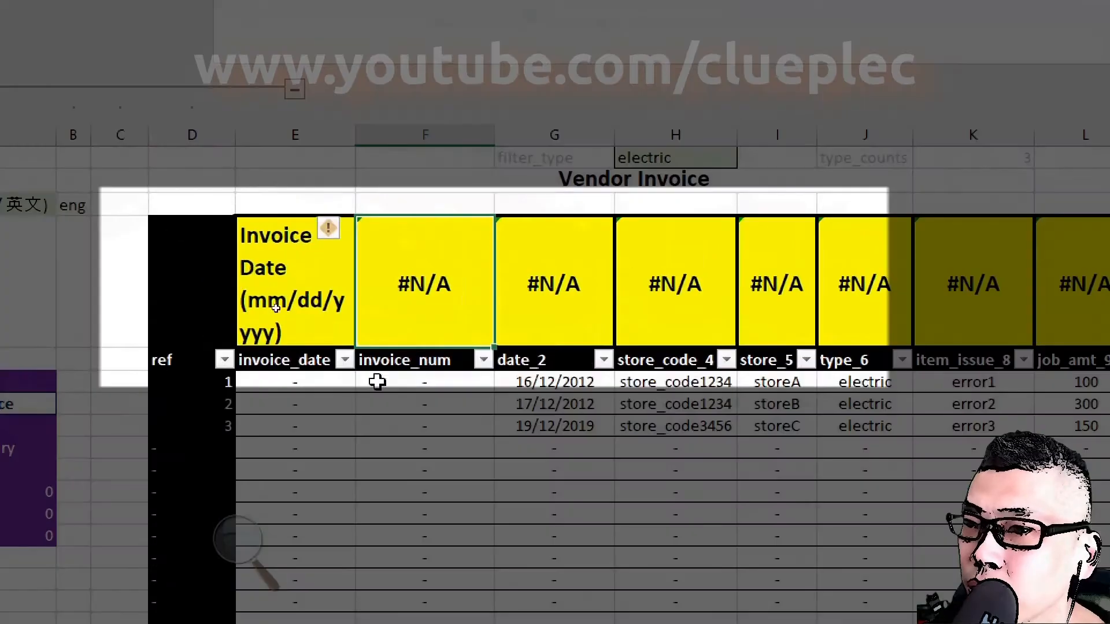
click(437, 359)
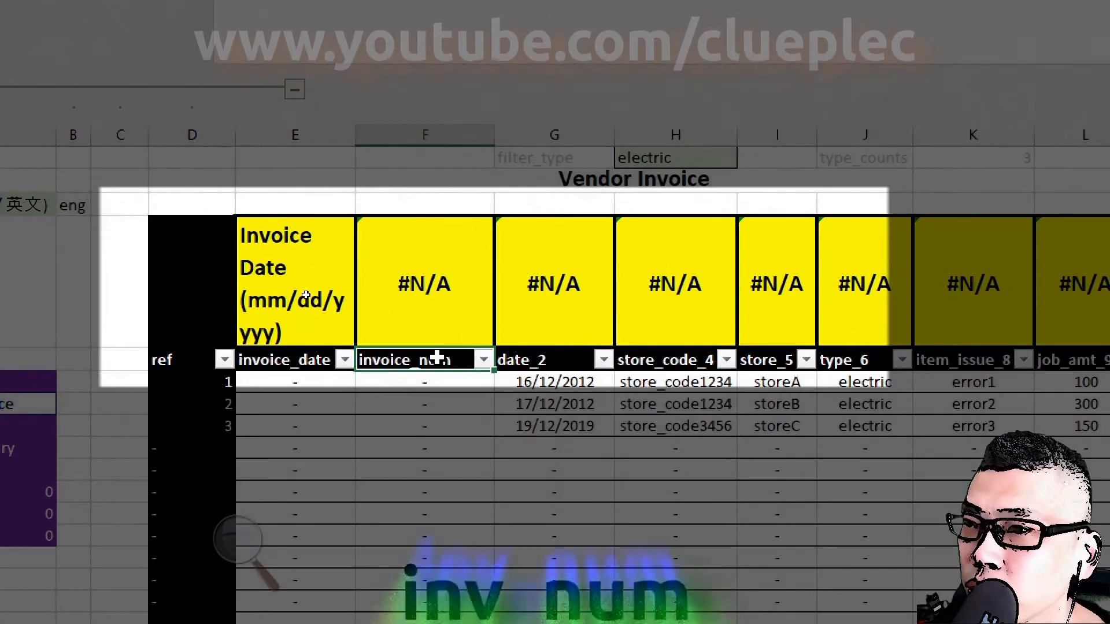
text(inv_num)
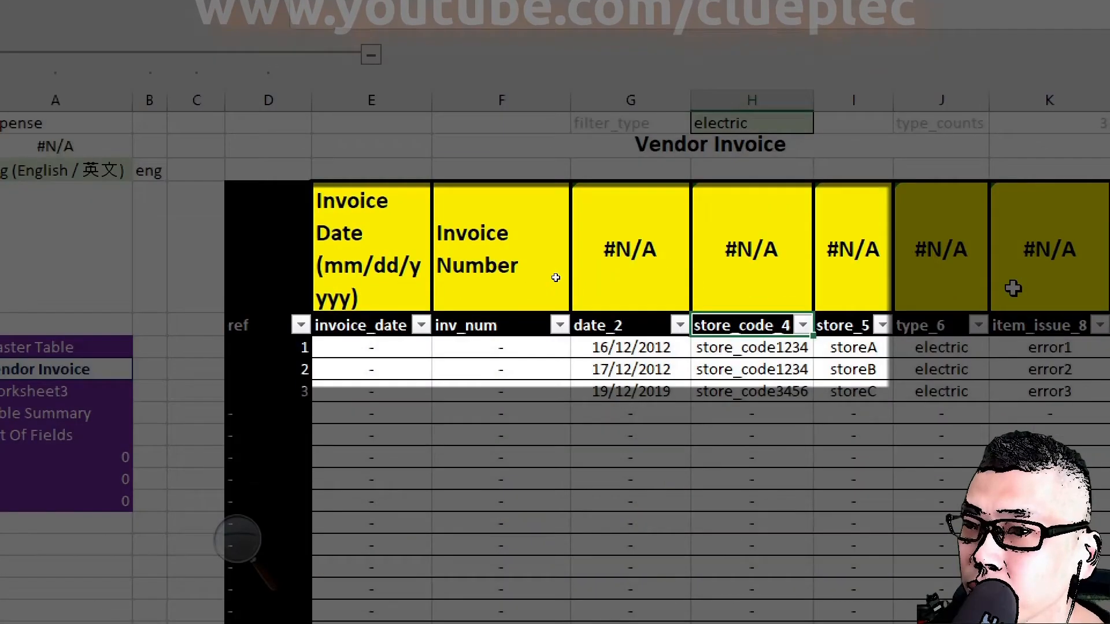
Step: Rename the store_code_4 header of the Vendor Invoice table as vendor_name
text(vendor)
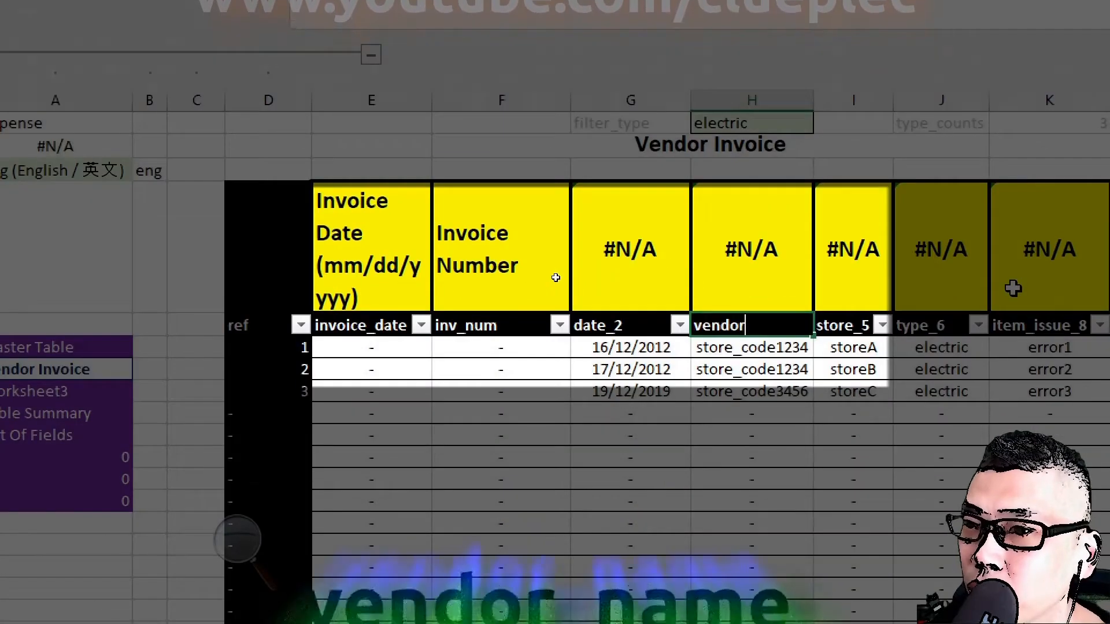
text(_)
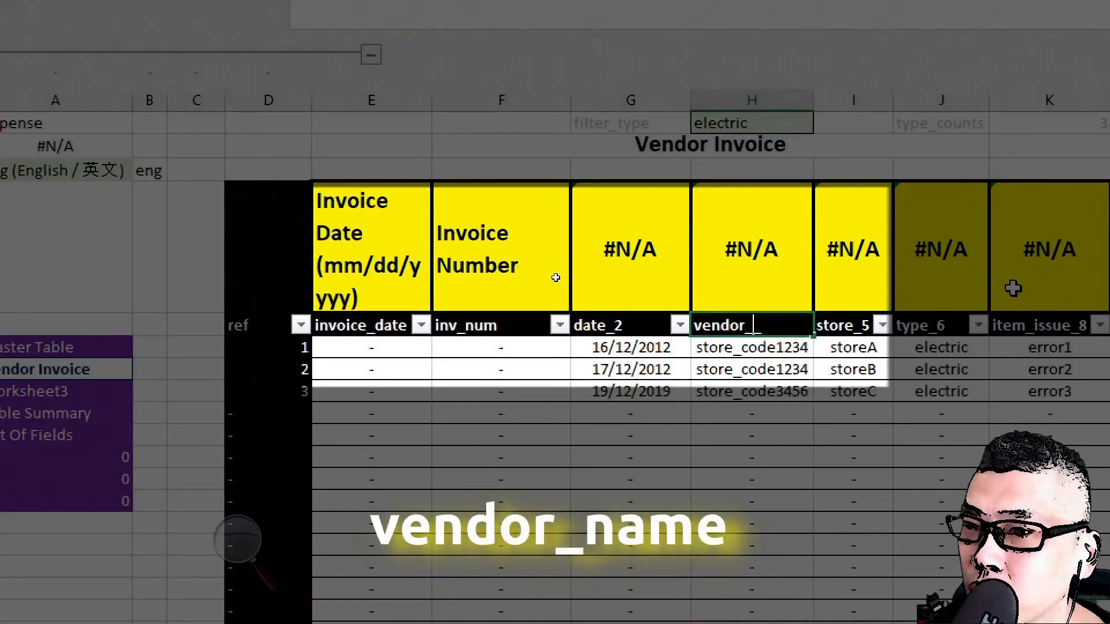
text(name)
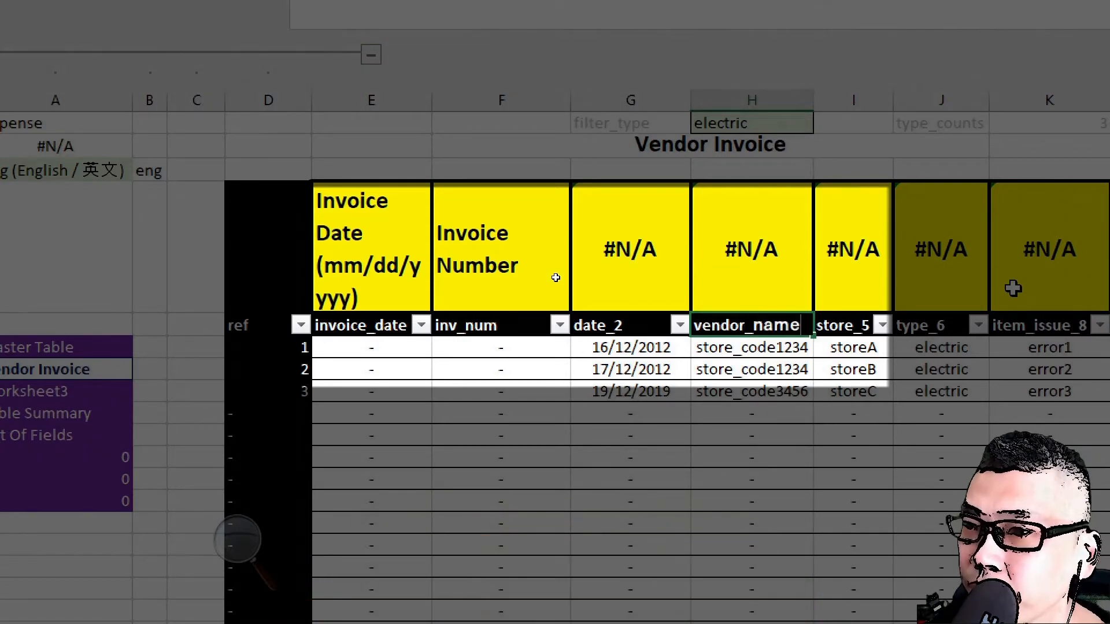
key(Up)
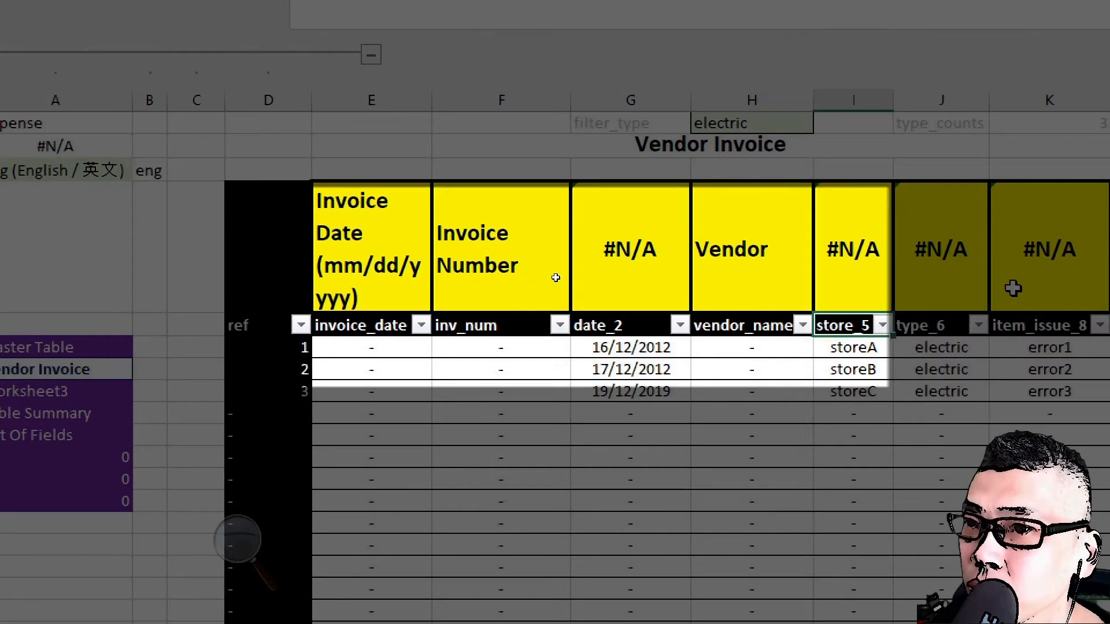
Step: Rename the store_5 header of the Vendor Invoice table as description
text(description)
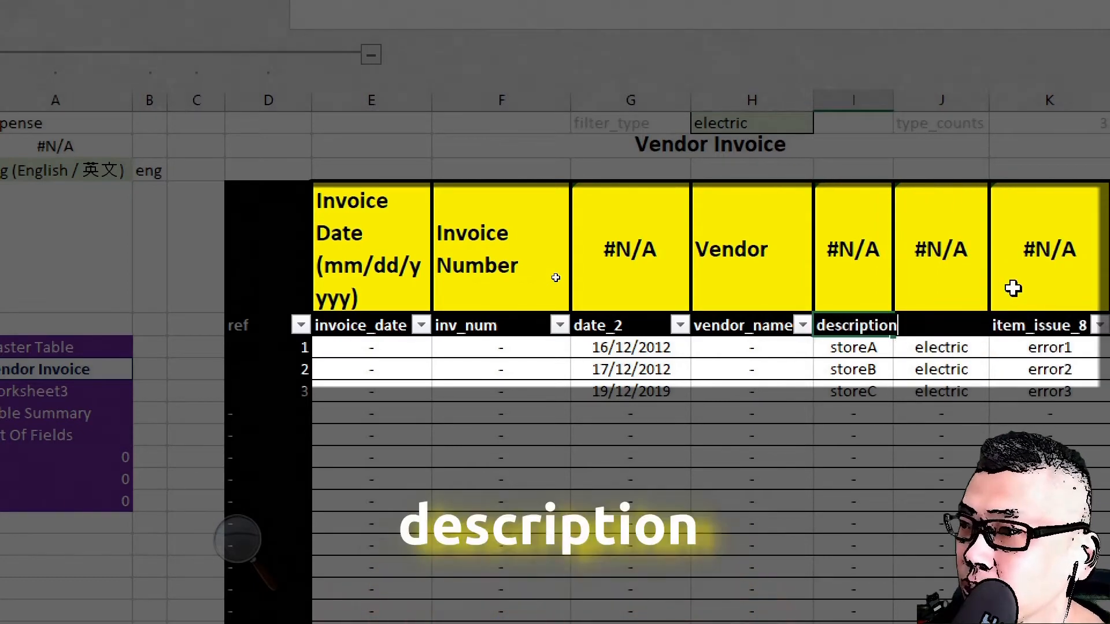
key(Up)
key(Down)
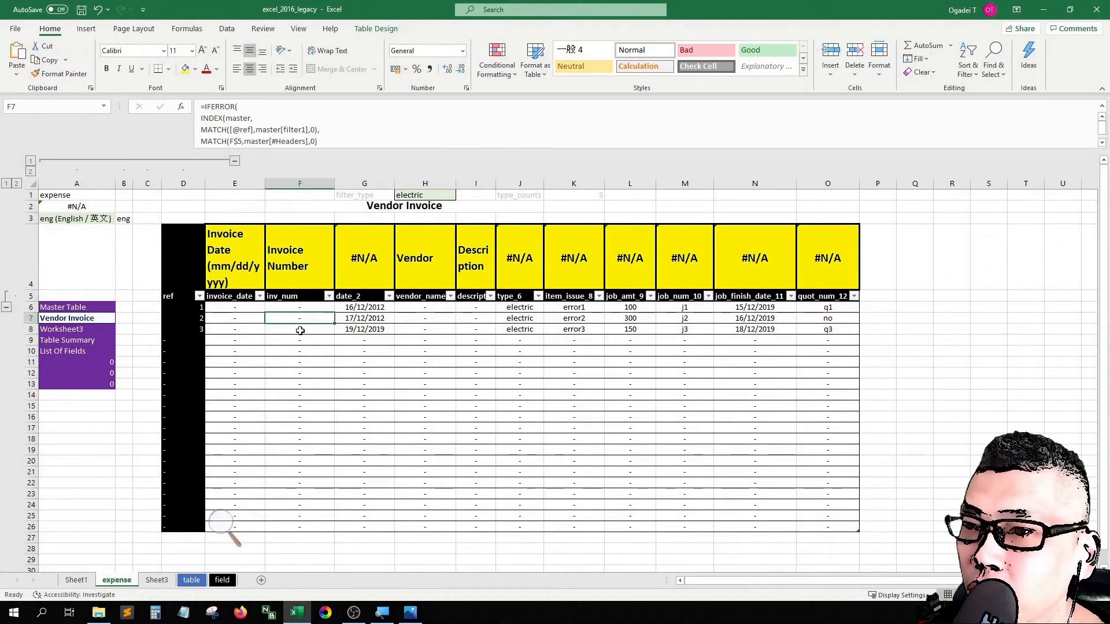
Step: Clear the contents of all Vendor Invoice table rows from the invoice_date column through the quot_num_12 column
key(Down)
key(shift+Right)
key(shift+Right)
key(shift+Right)
key(shift+Right)
key(shift+Right)
key(shift+Right)
key(shift+Right)
key(shift+Right)
key(shift+Right)
key(shift+Right)
key(ctrl+shift+Down)
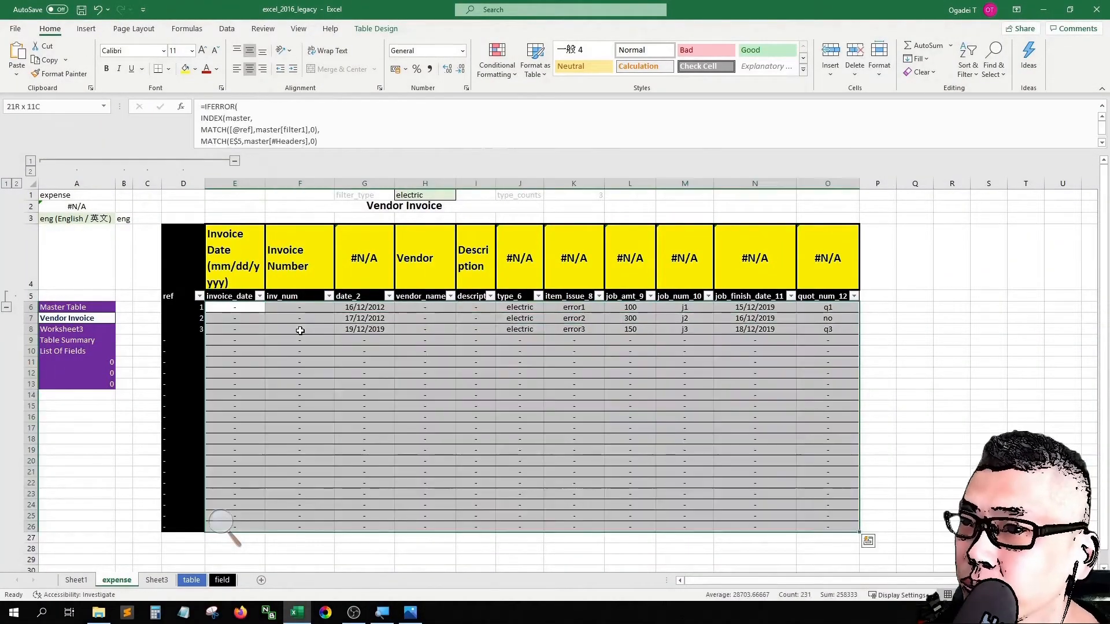
key(Delete)
key(Up)
key(Down)
Step: Fill the black cell above the ref header yellow and change its font color
click(237, 261)
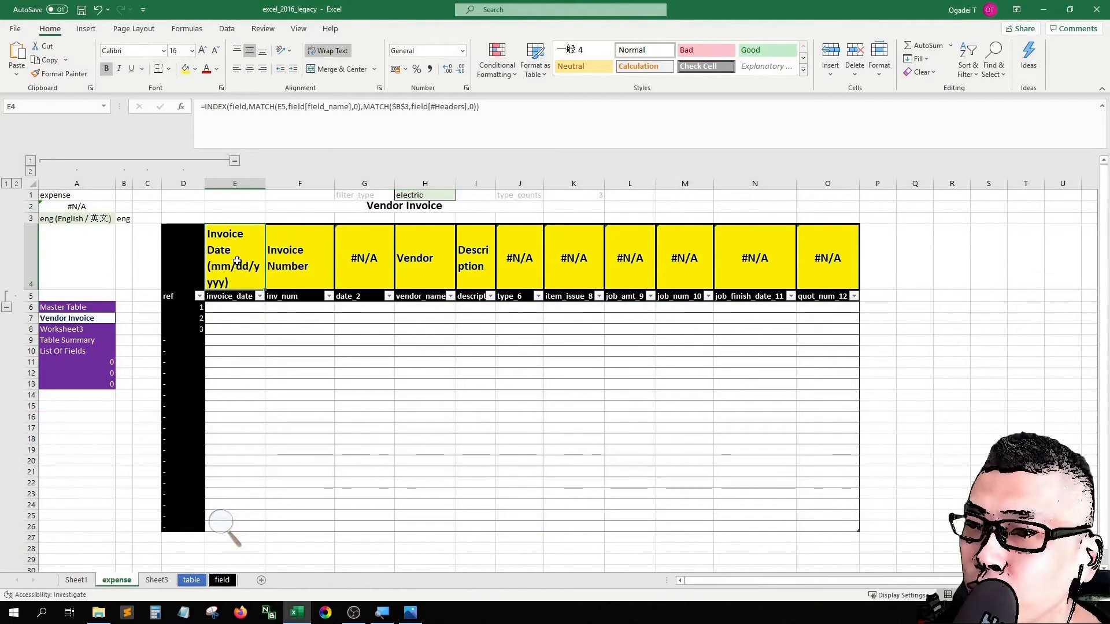
key(ctrl+1)
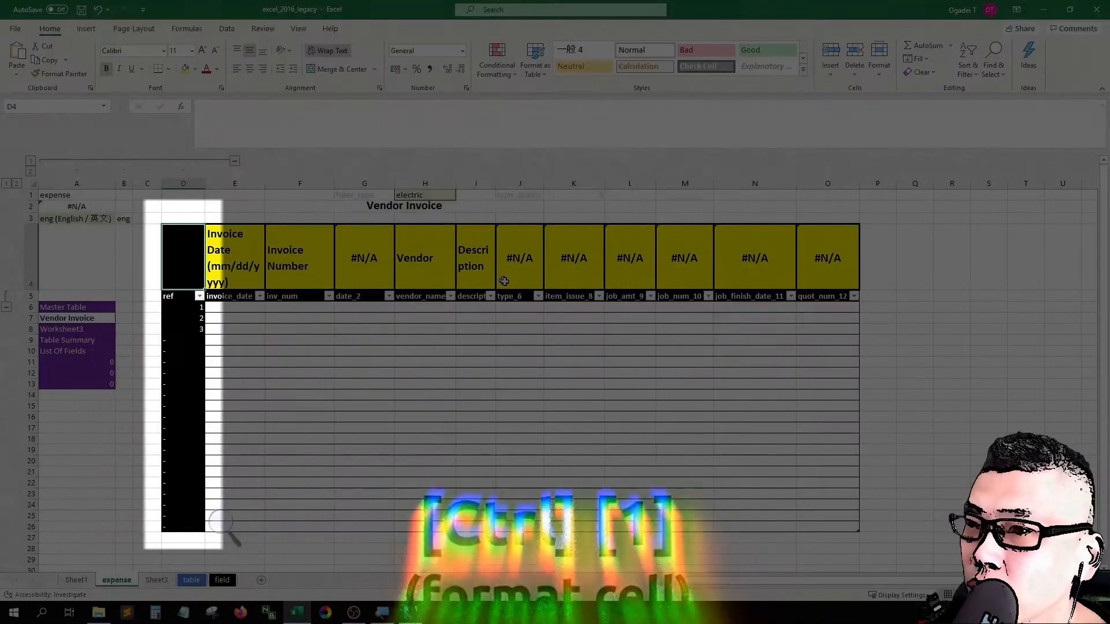
click(523, 287)
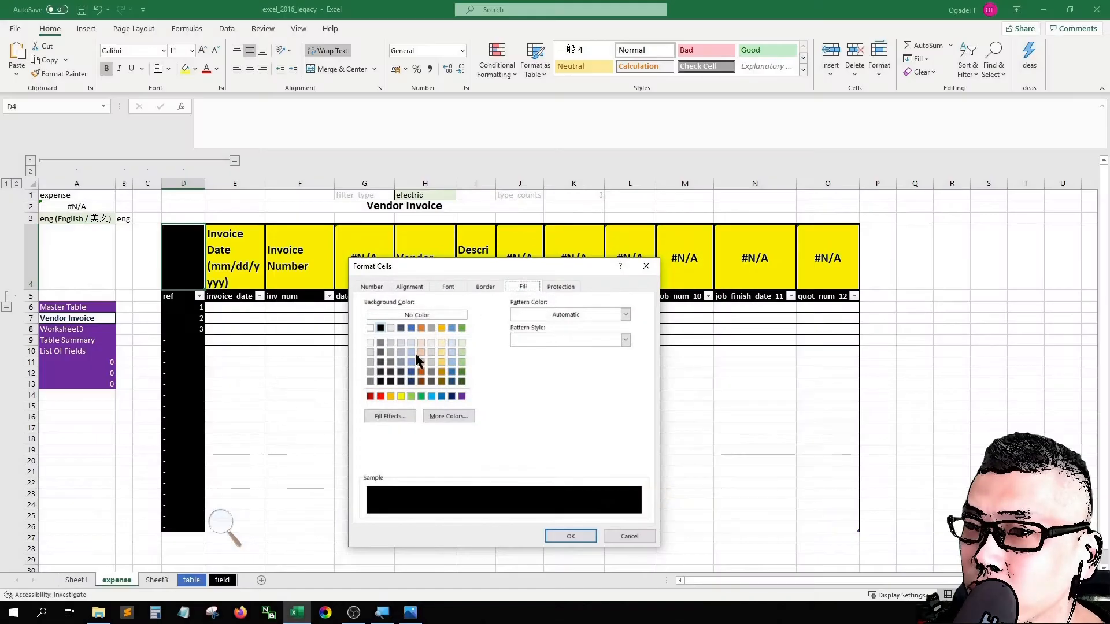
click(400, 396)
click(449, 288)
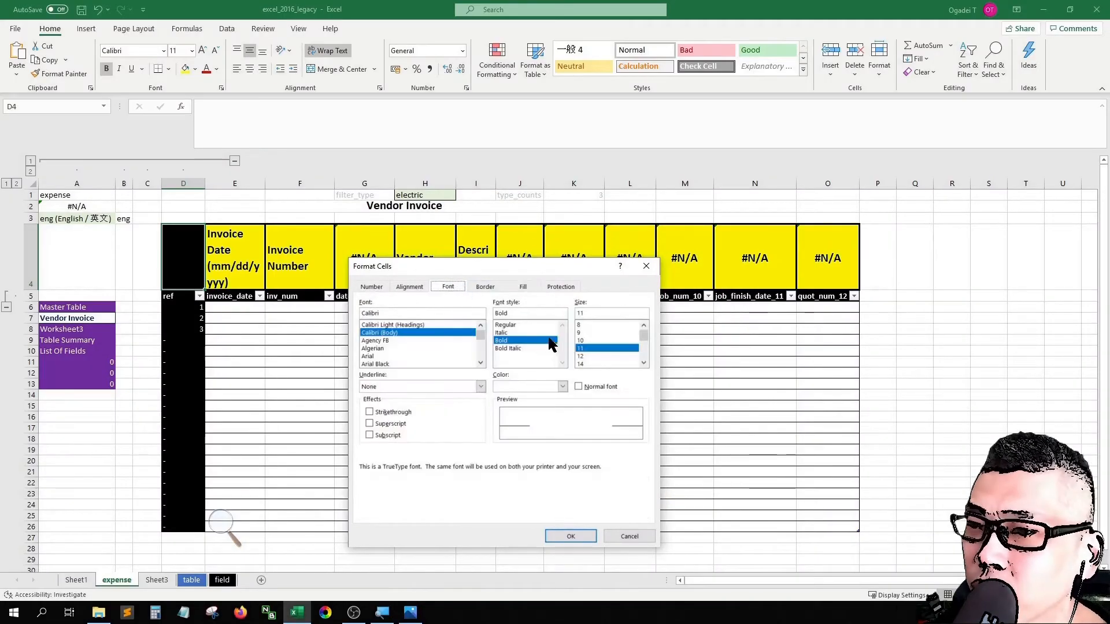
click(536, 383)
click(498, 432)
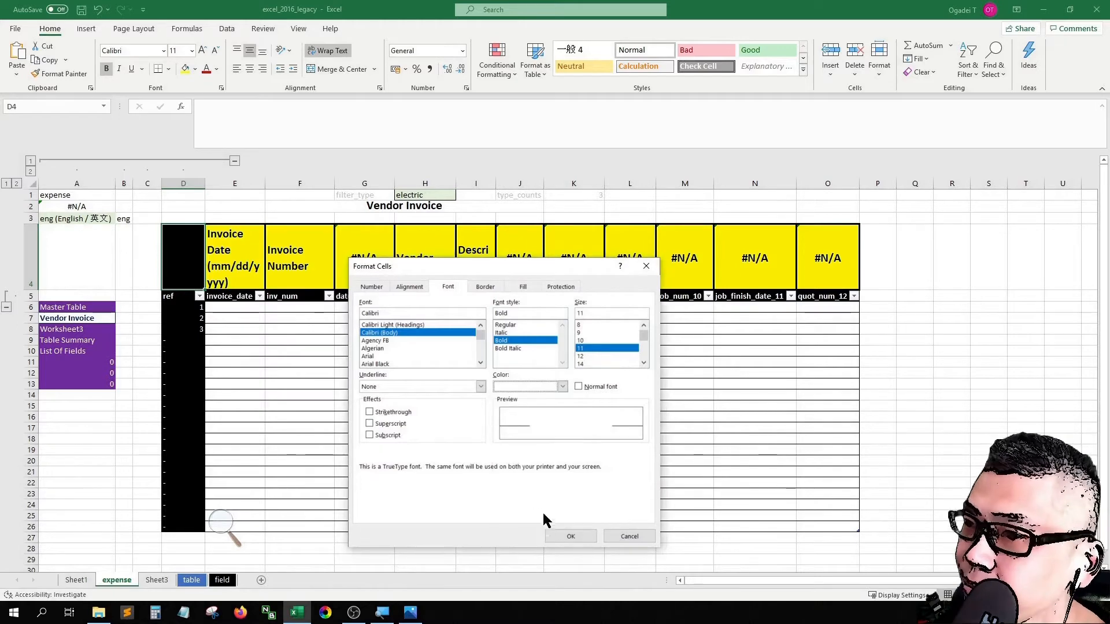
click(571, 537)
key(ctrl+1)
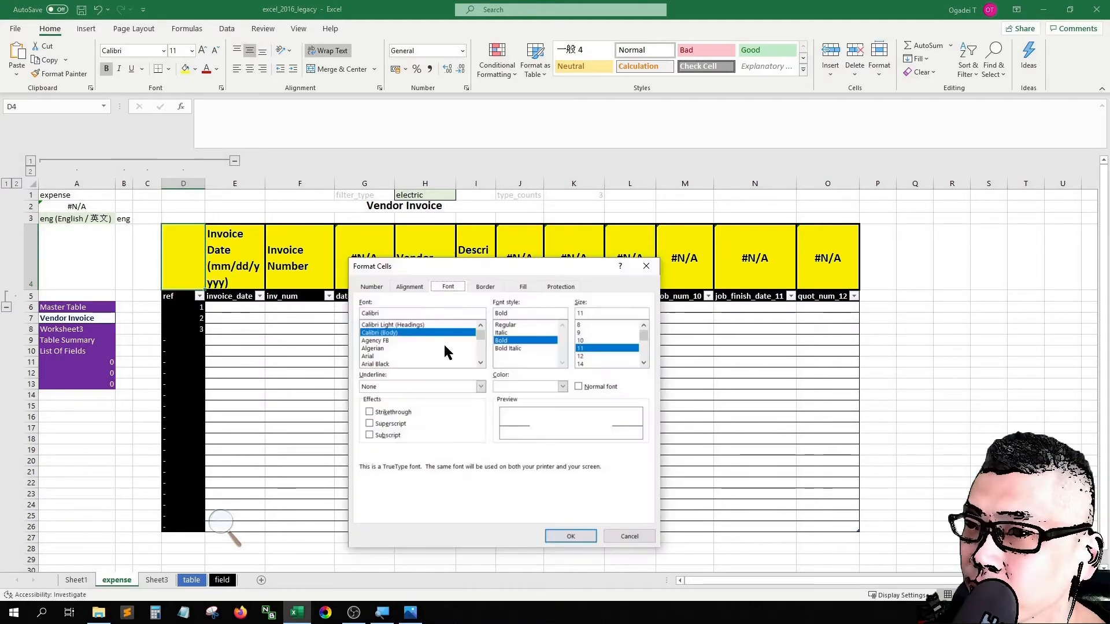
click(537, 384)
click(518, 401)
click(568, 537)
Step: Copy the yellow heading cell above invoice_date into the cell above ref and widen column D to fit the heading
click(272, 343)
key(Up)
key(Up)
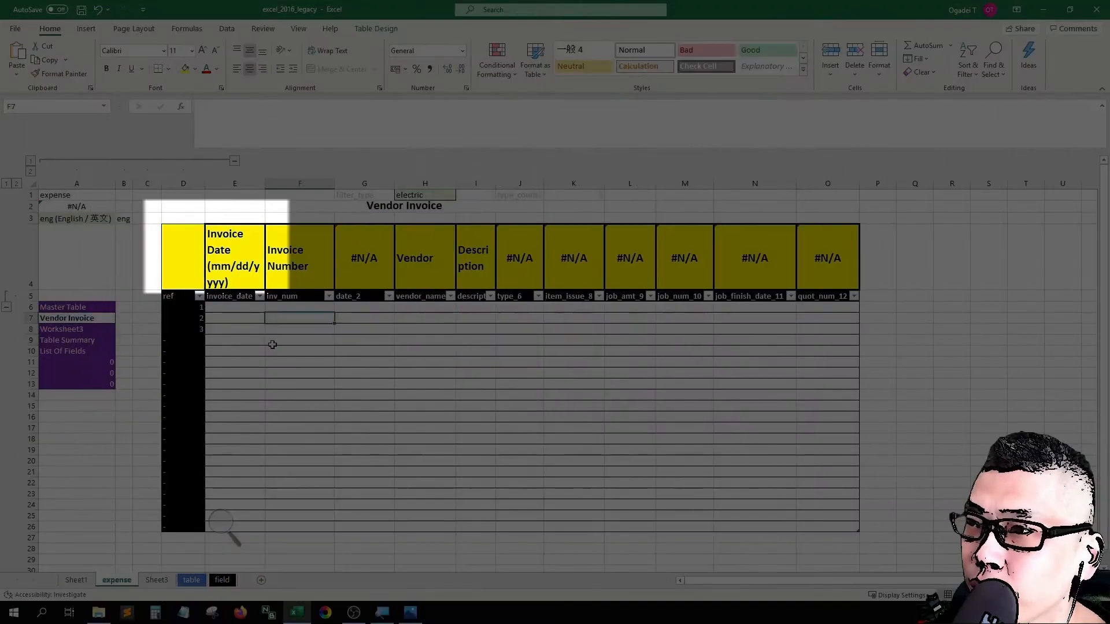
key(Left)
key(Left)
key(Up)
key(Up)
key(Up)
key(Right)
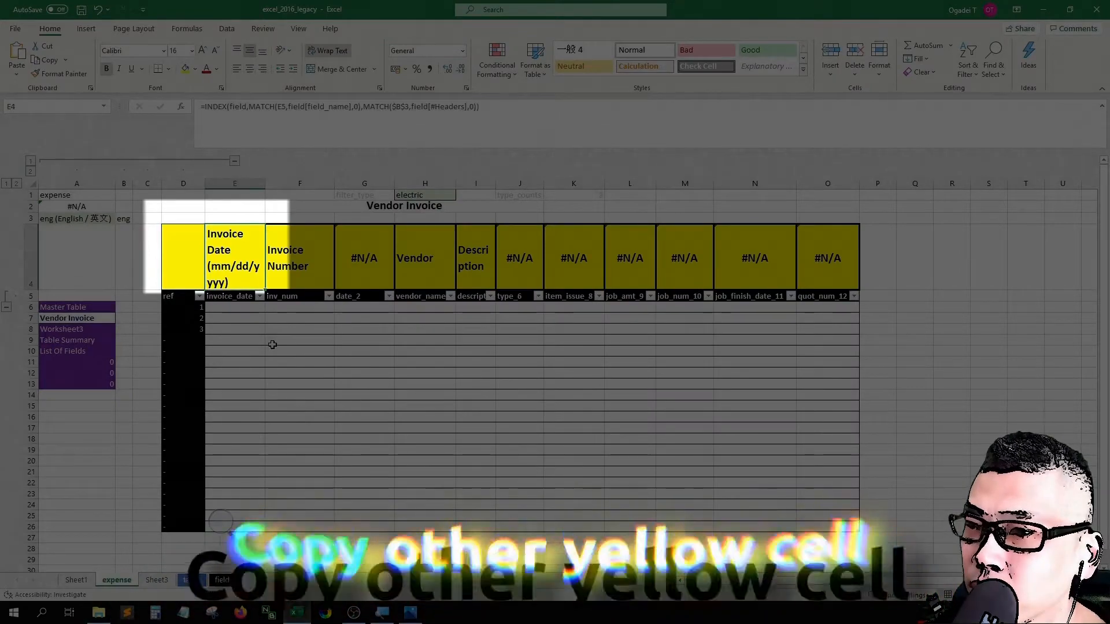
key(ctrl+c)
key(ctrl+v)
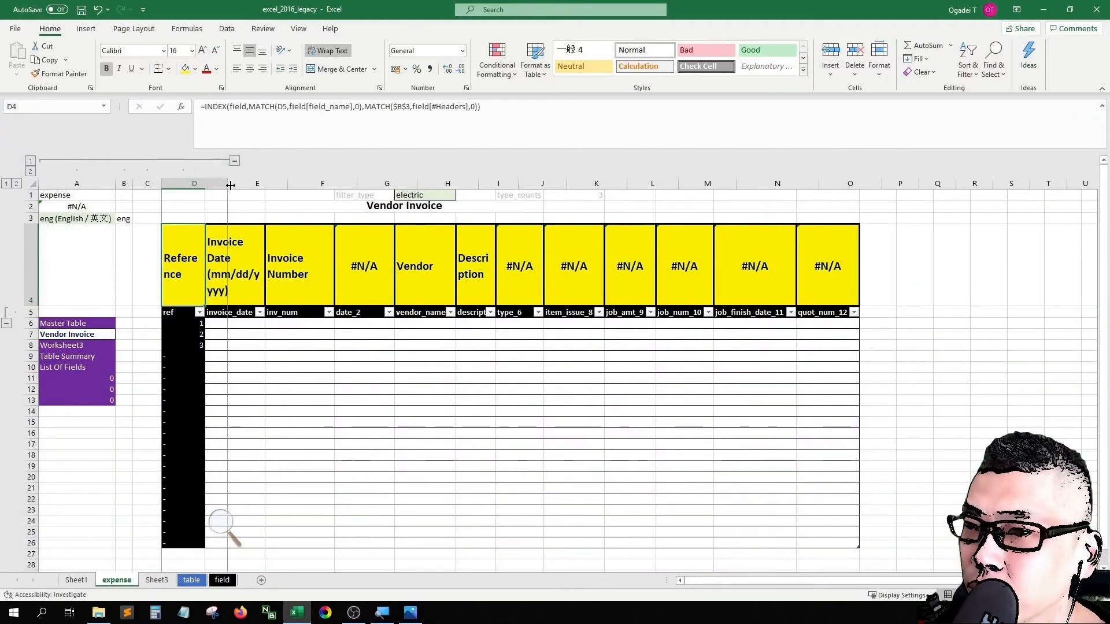
drag(231, 185, 231, 185)
Step: Remove the black fill from the ref column's body cells and set their font color to black
click(265, 342)
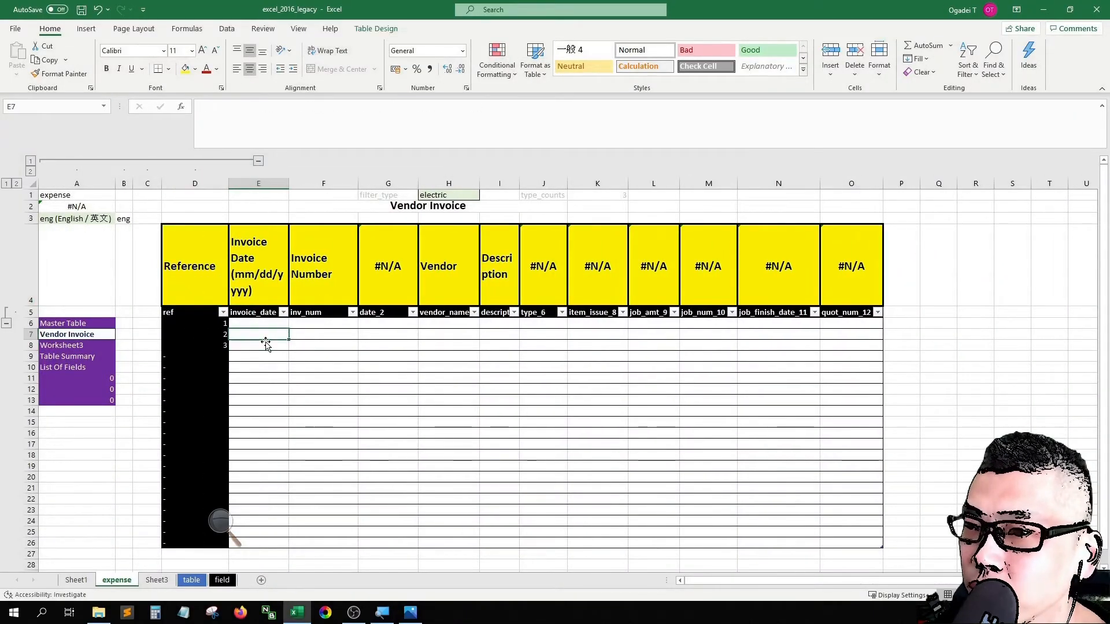
key(Left)
key(ctrl+shift+Down)
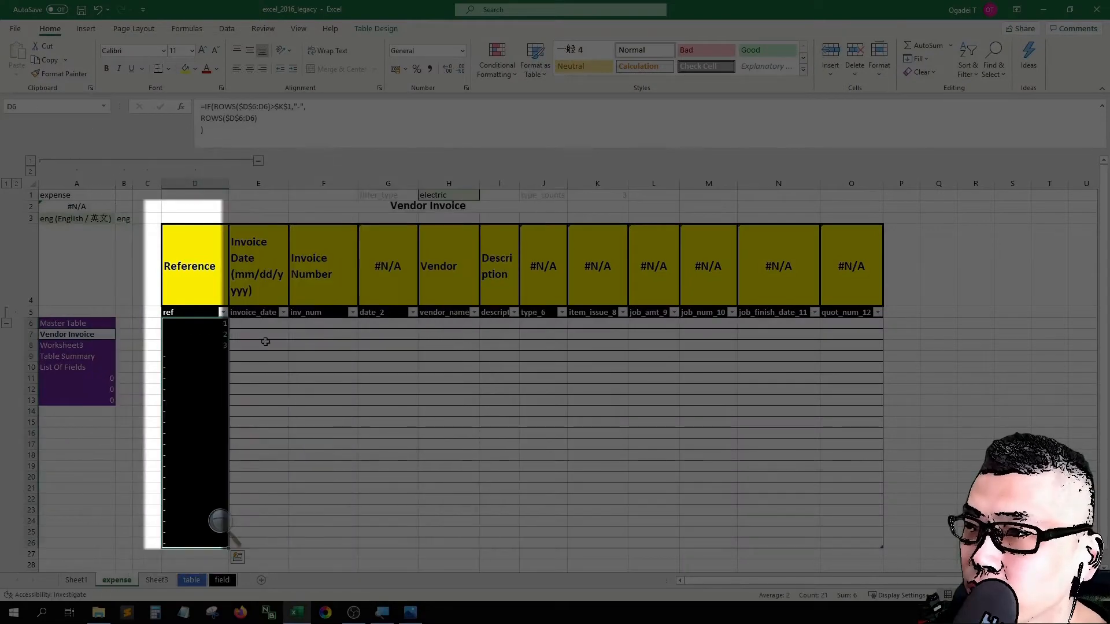
key(ctrl+1)
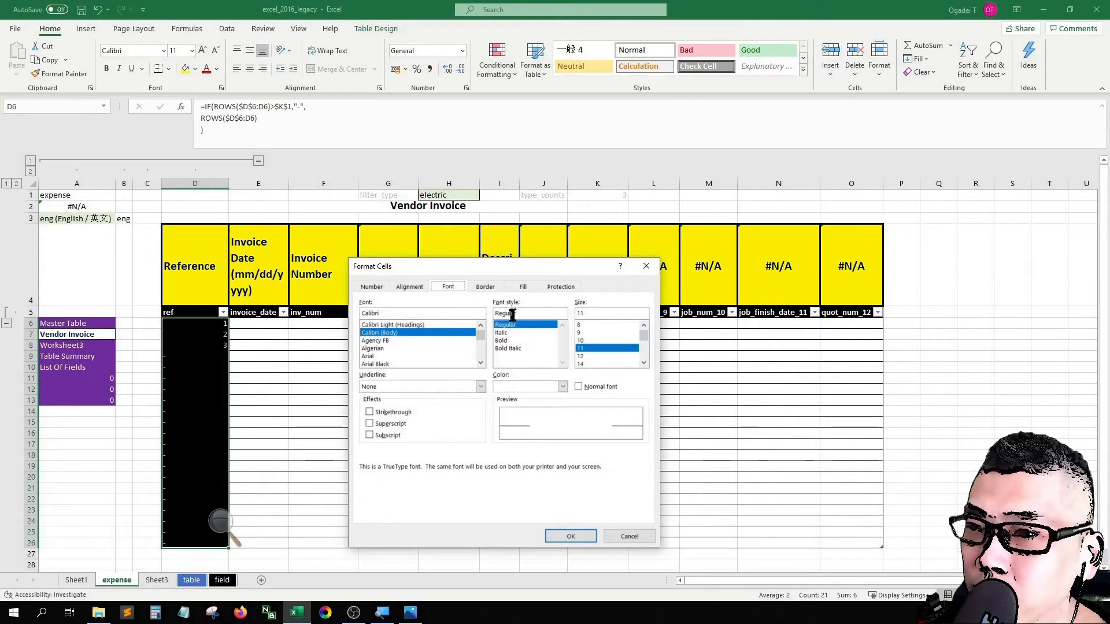
click(523, 288)
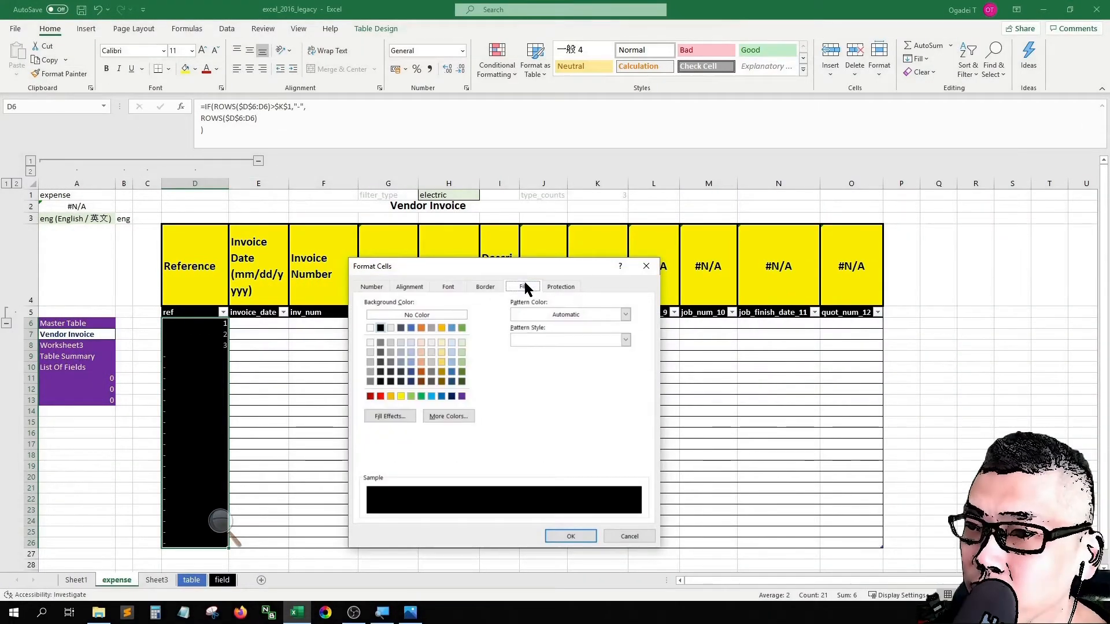
click(427, 317)
click(454, 287)
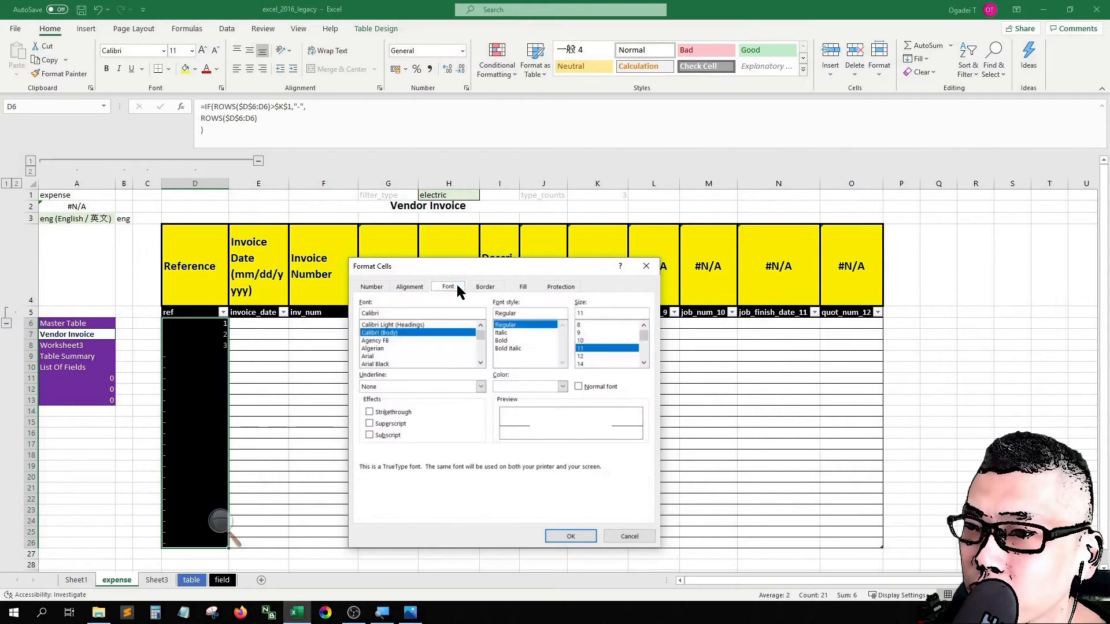
click(519, 386)
click(538, 400)
click(568, 537)
key(Down)
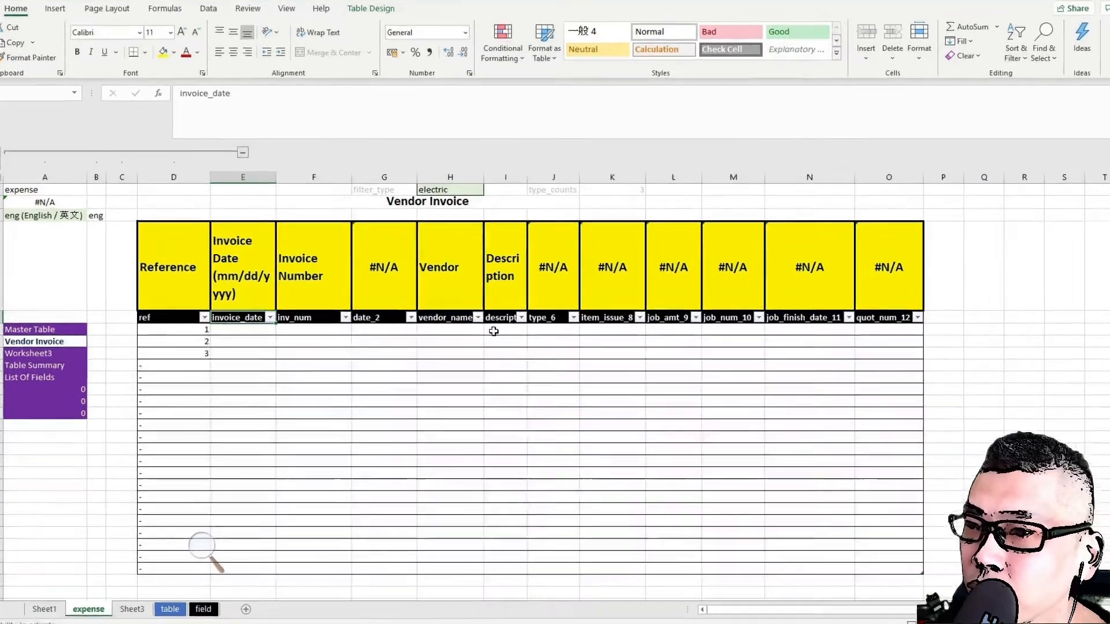
Step: Copy the vendor_name and description headers one column to the left, replacing the date_2 header in column G
click(493, 324)
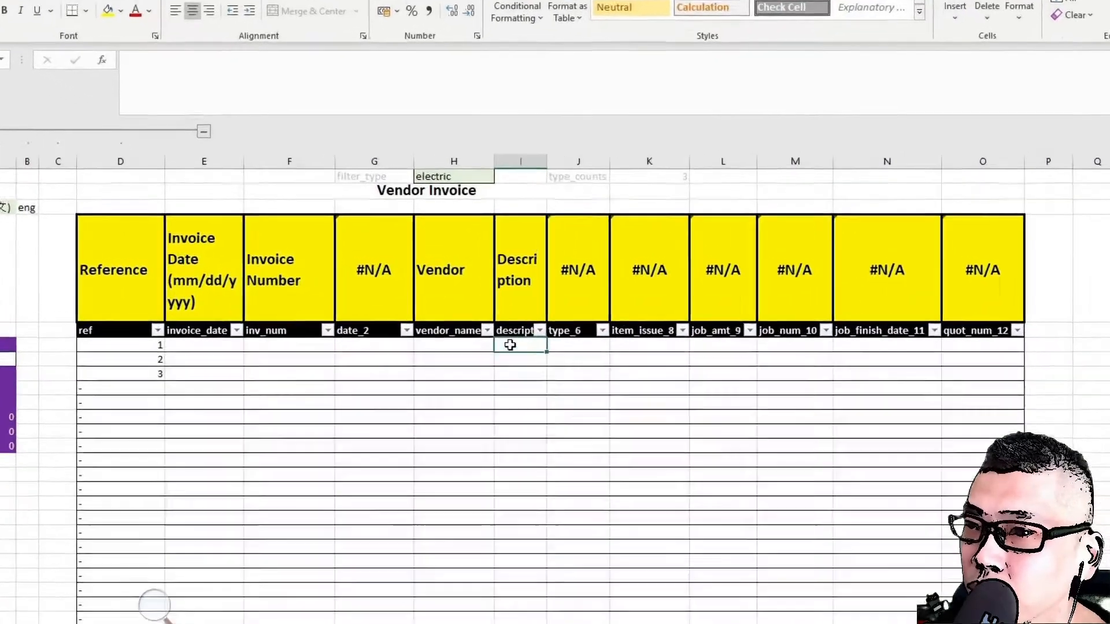
key(Up)
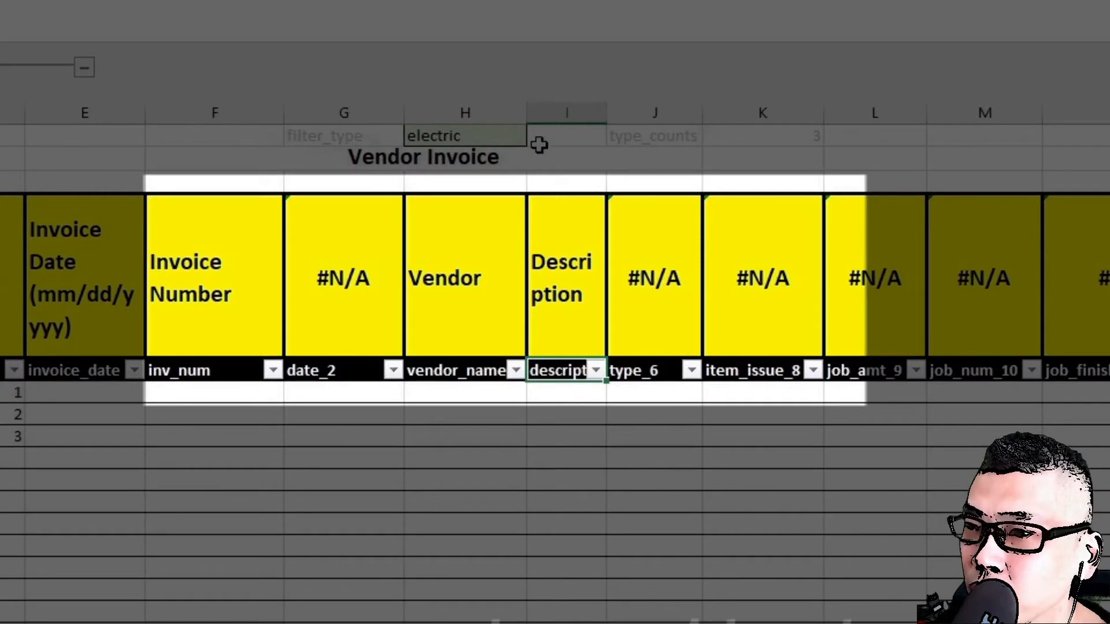
click(375, 281)
key(Right)
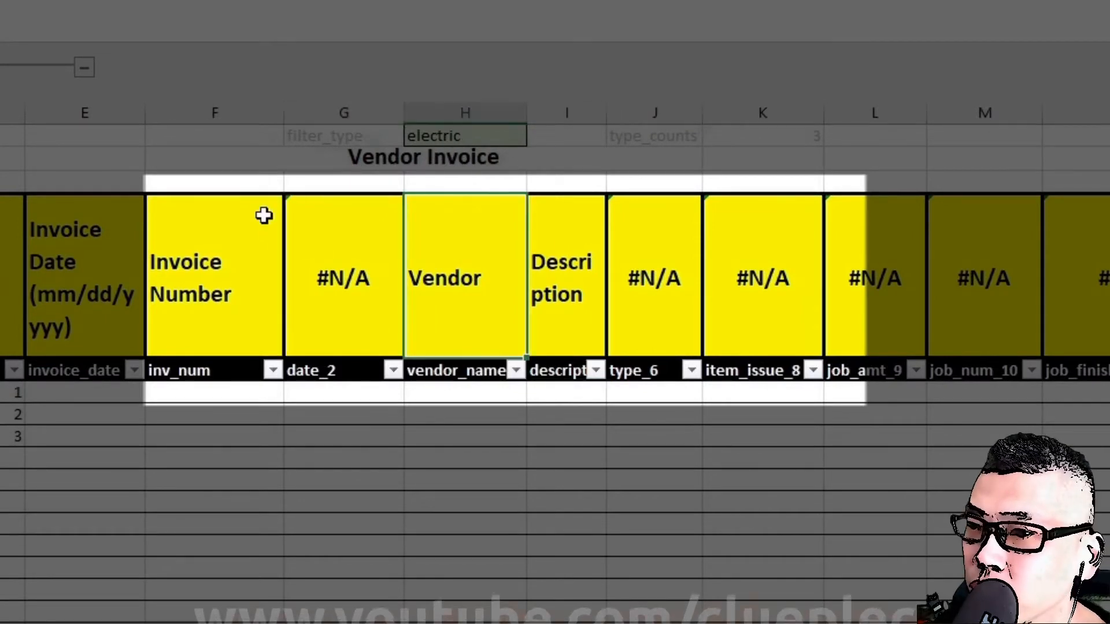
key(Down)
key(shift+Right)
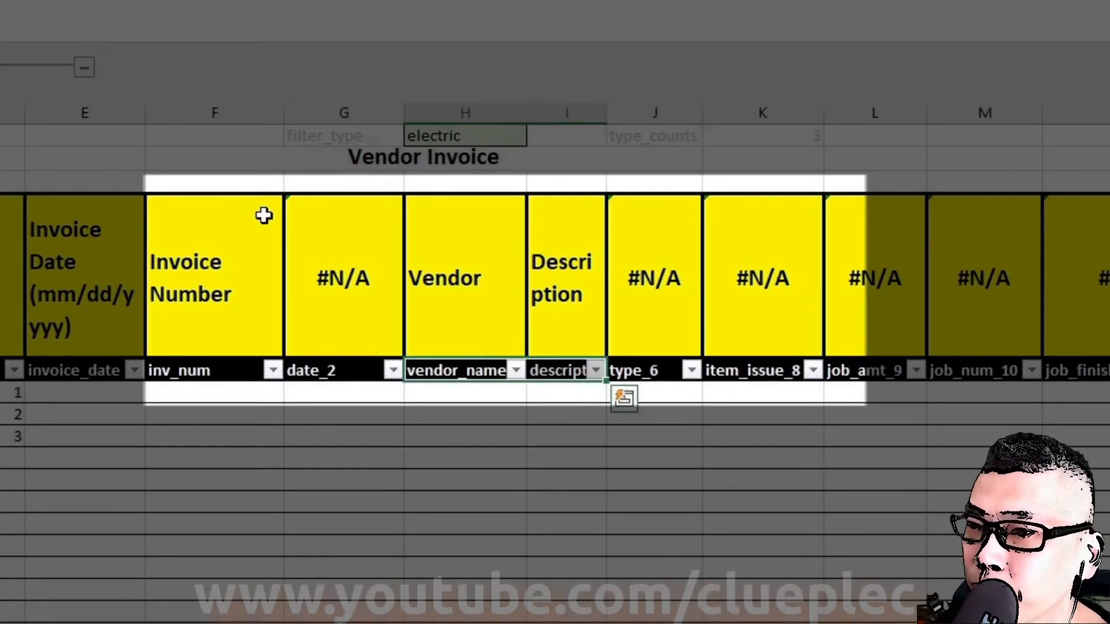
key(ctrl+c)
key(Left)
key(ctrl+v)
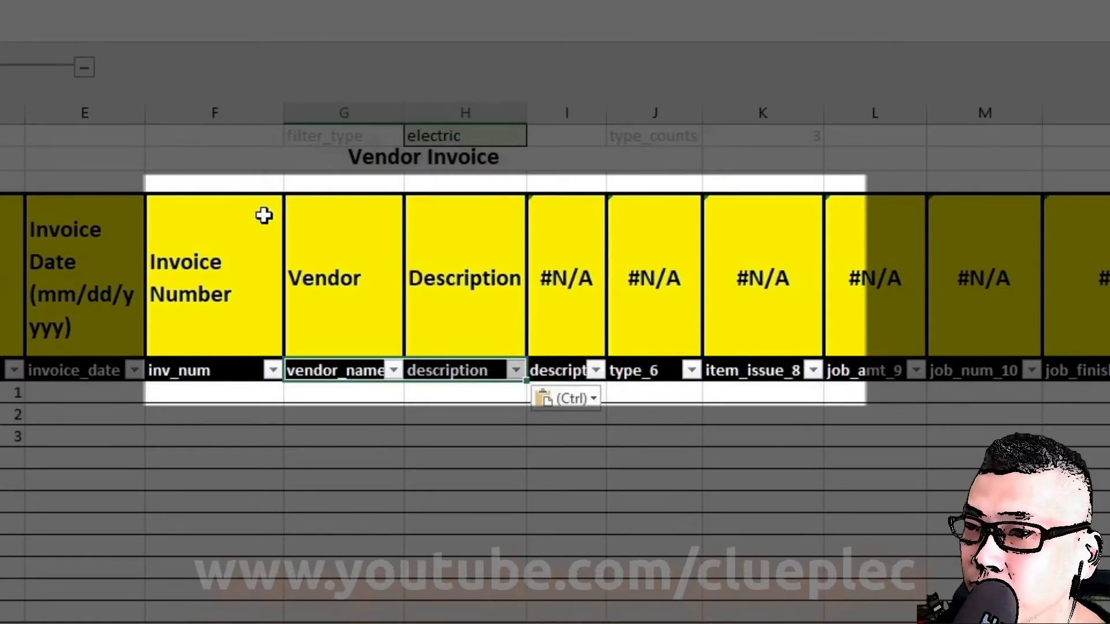
Step: Replace the duplicate description header in column I with inv_amt and widen the column to fit its heading
key(Right)
key(Right)
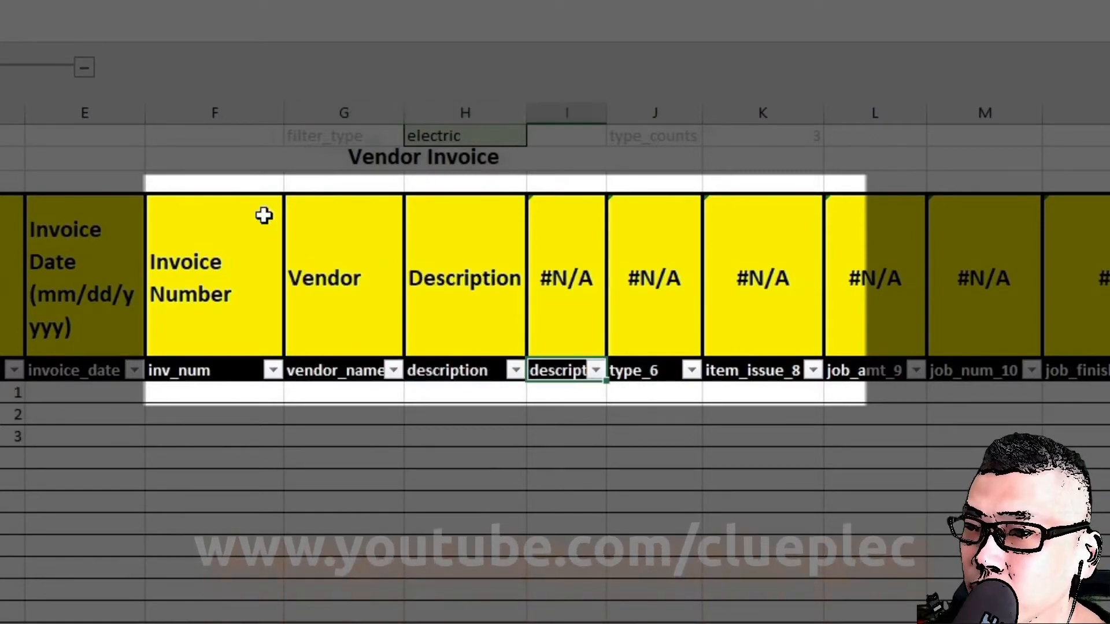
key(Delete)
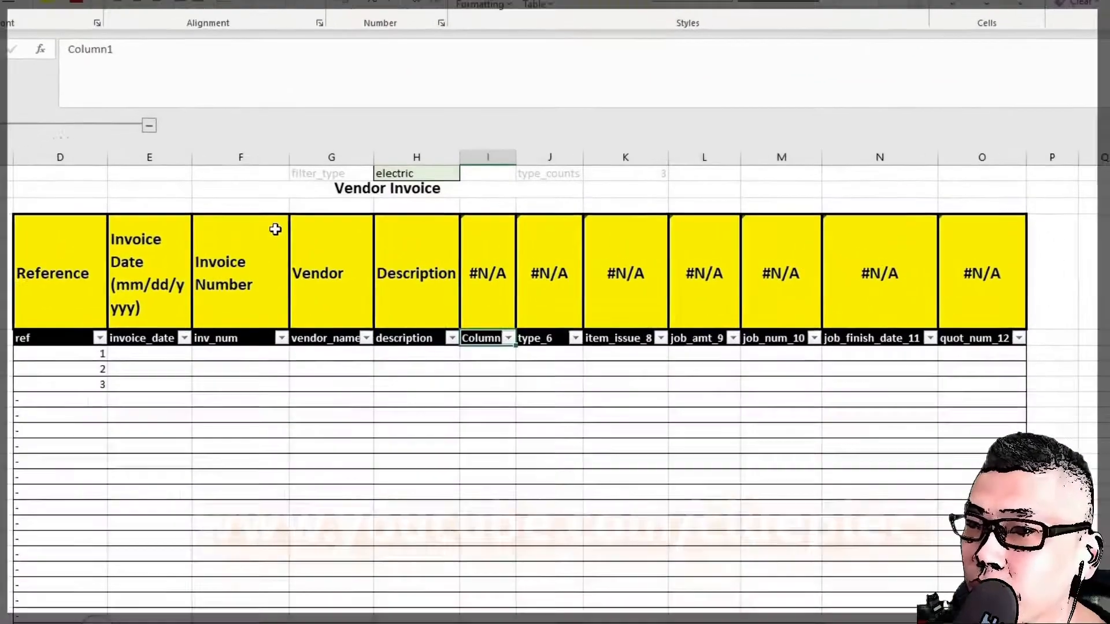
text(inv)
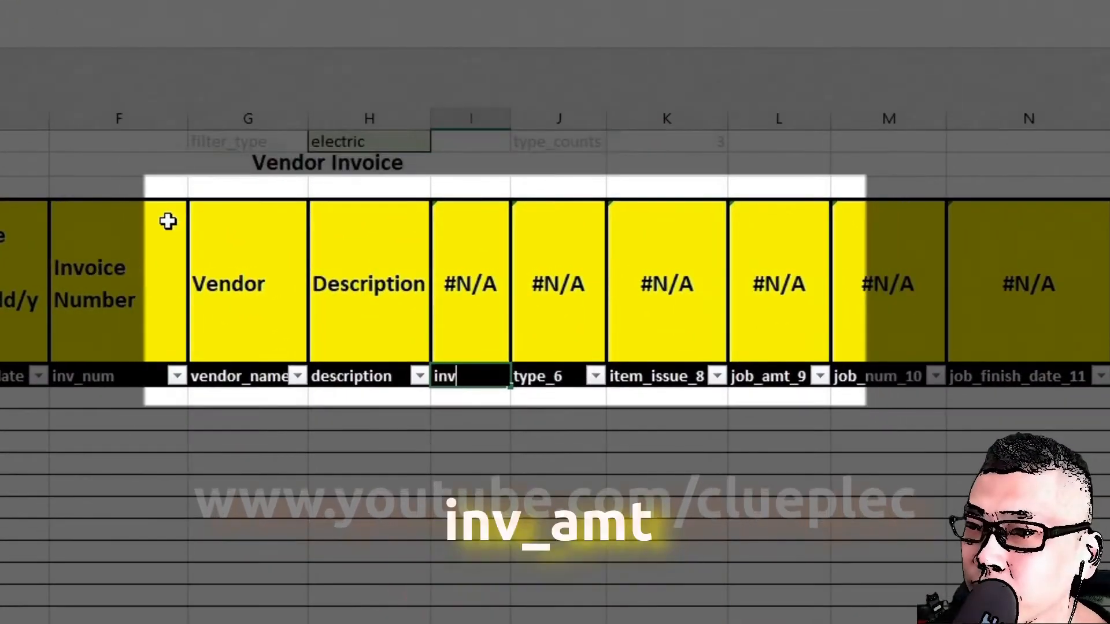
text(_amt)
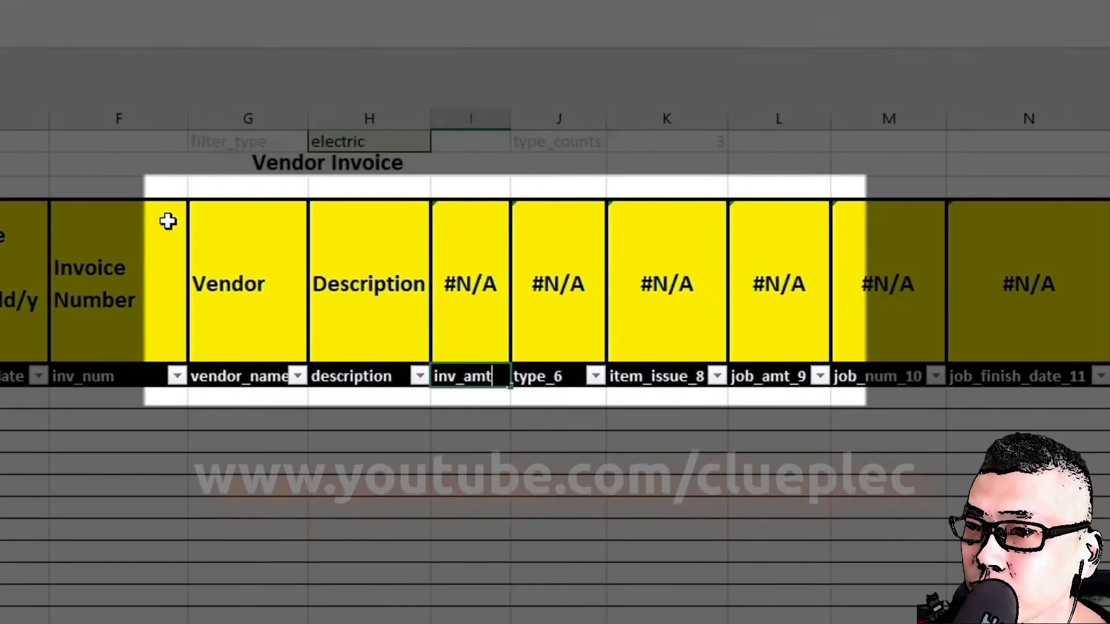
key(ctrl+Return)
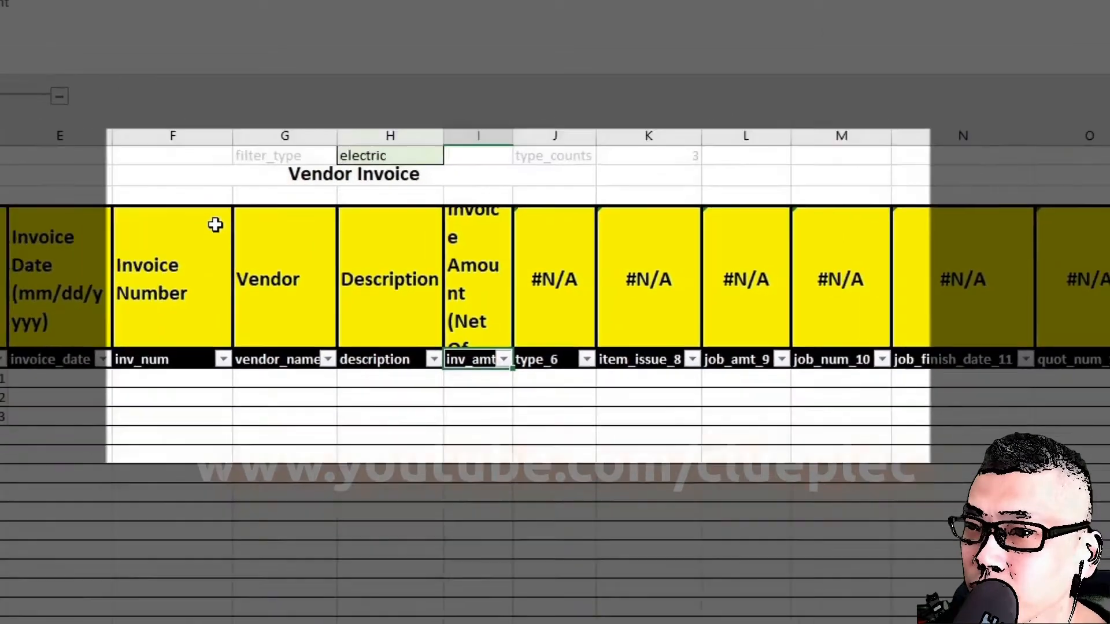
key(Up)
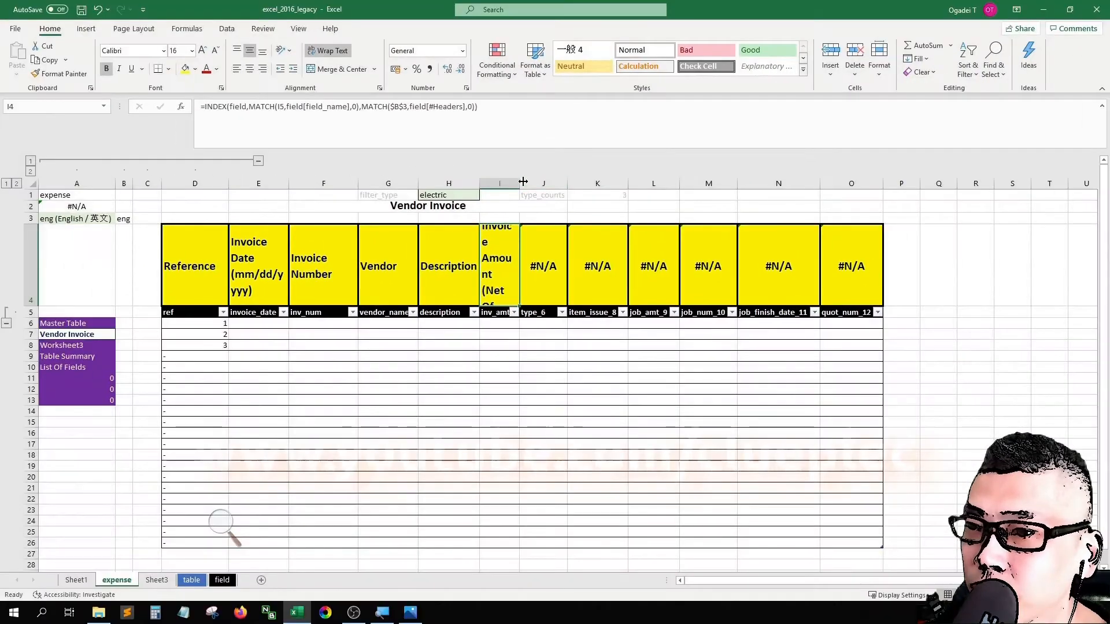
drag(522, 182, 577, 183)
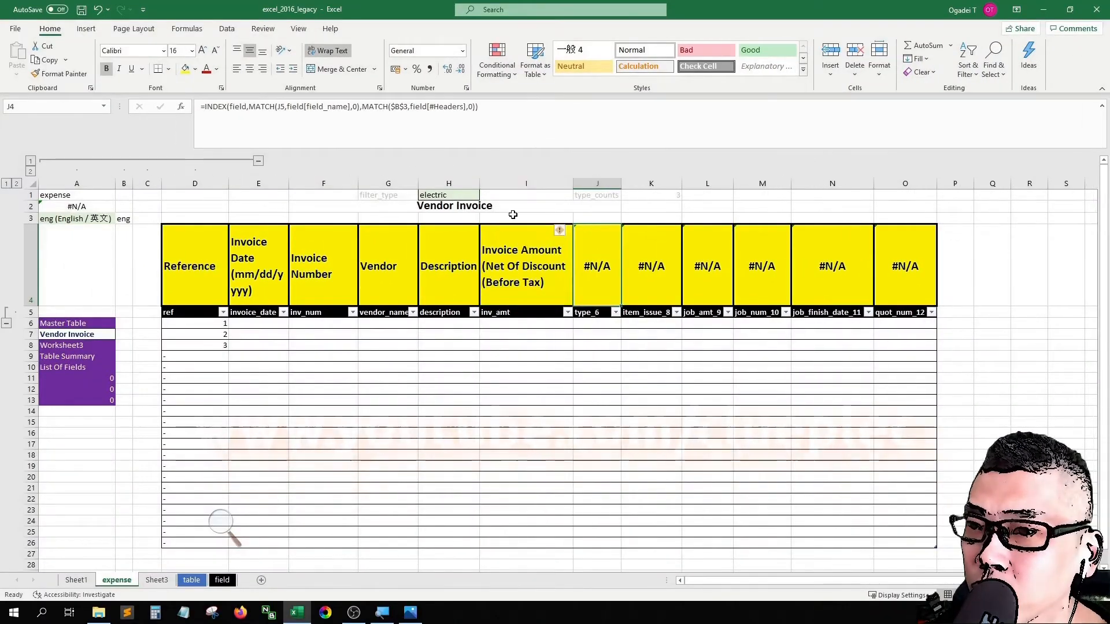
Step: Rename the type_6 header as tax_amt and the item_issue_8 header as net_amt in the Vendor Invoice table
key(Down)
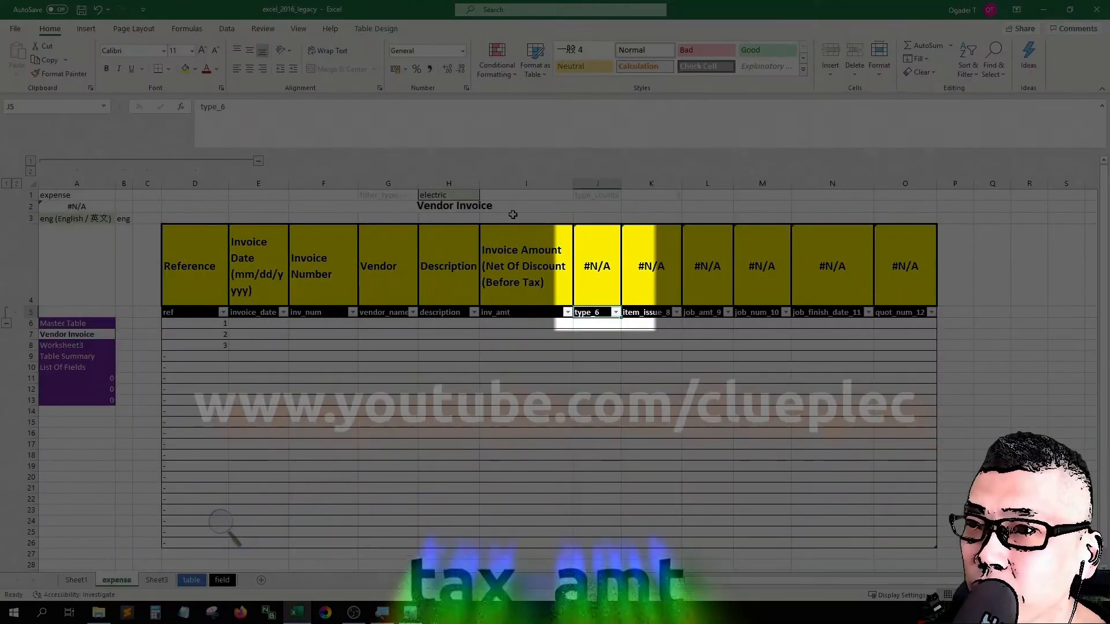
text(tax_)
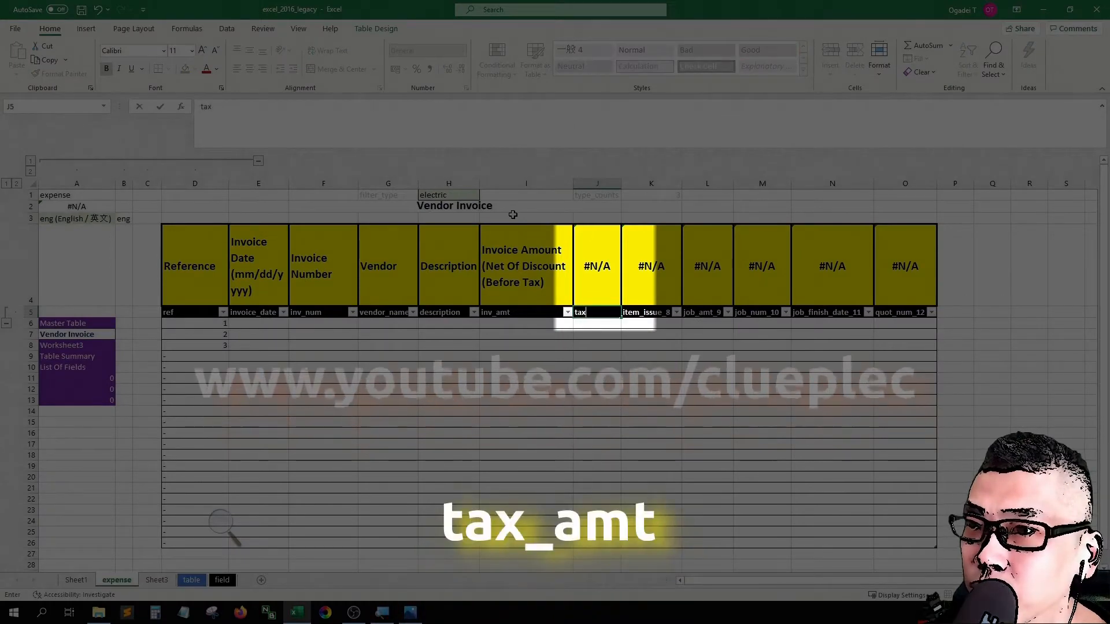
text(amt)
key(Tab)
key(Tab)
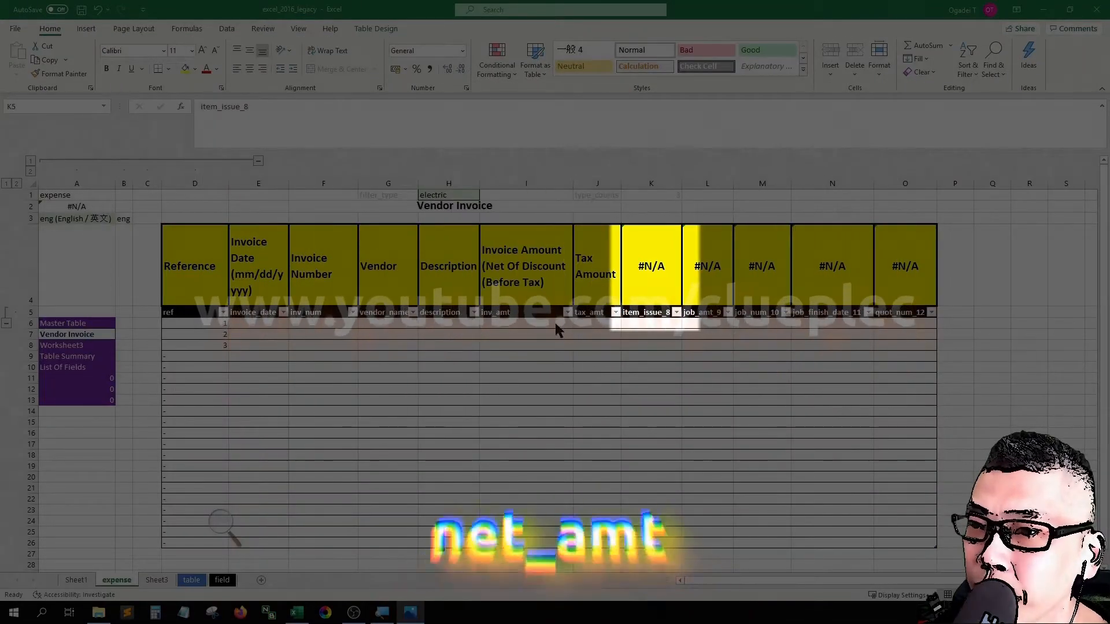
text(n)
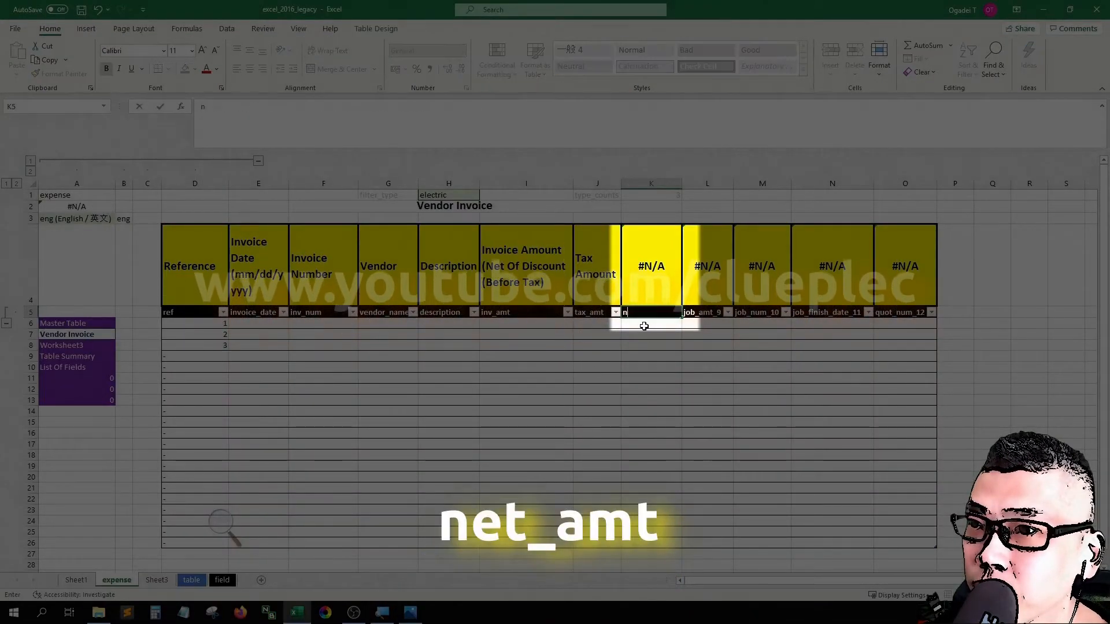
text(et_amt)
key(Tab)
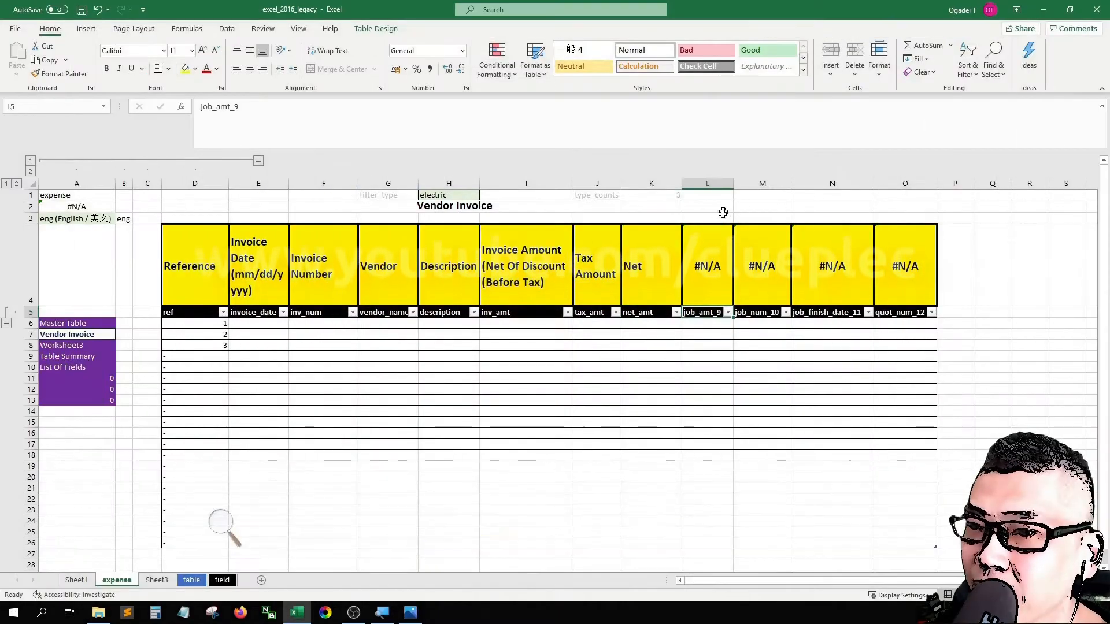
Step: Apply a thick left border to column L from row 1 down to the last row of the Vendor Invoice table
key(Up)
key(ctrl+shift+Down)
key(ctrl+shift+Down)
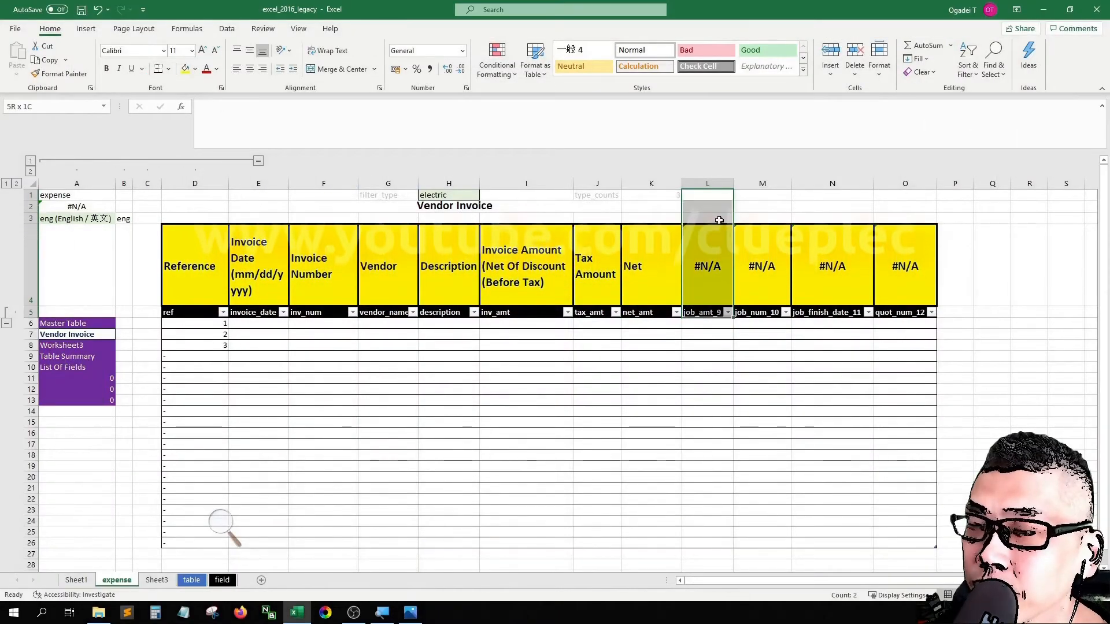
key(ctrl+1)
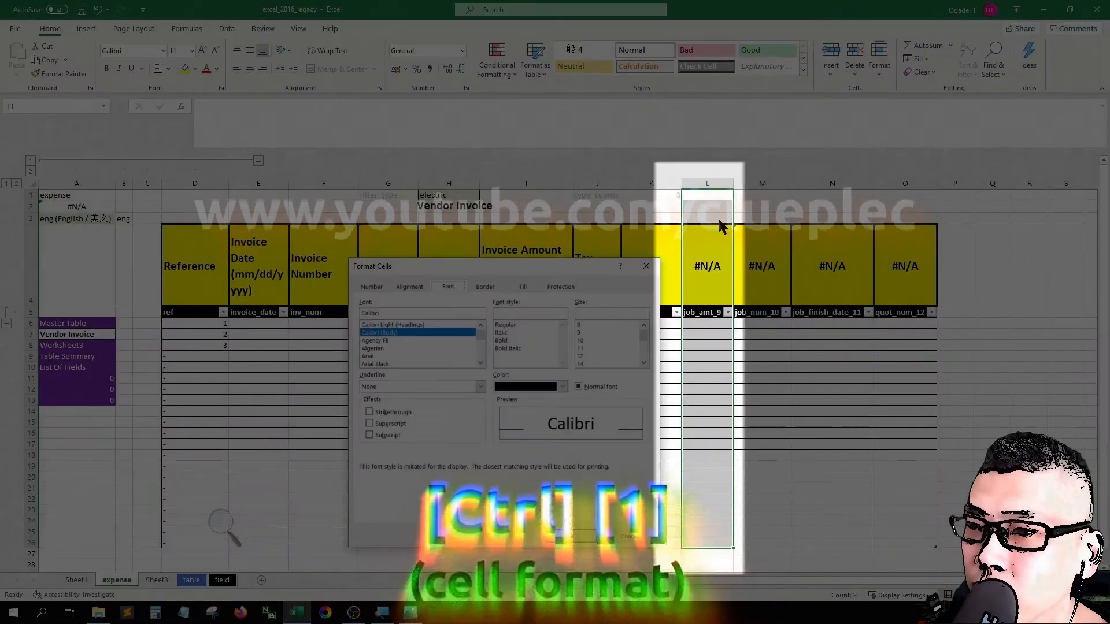
click(493, 289)
click(417, 374)
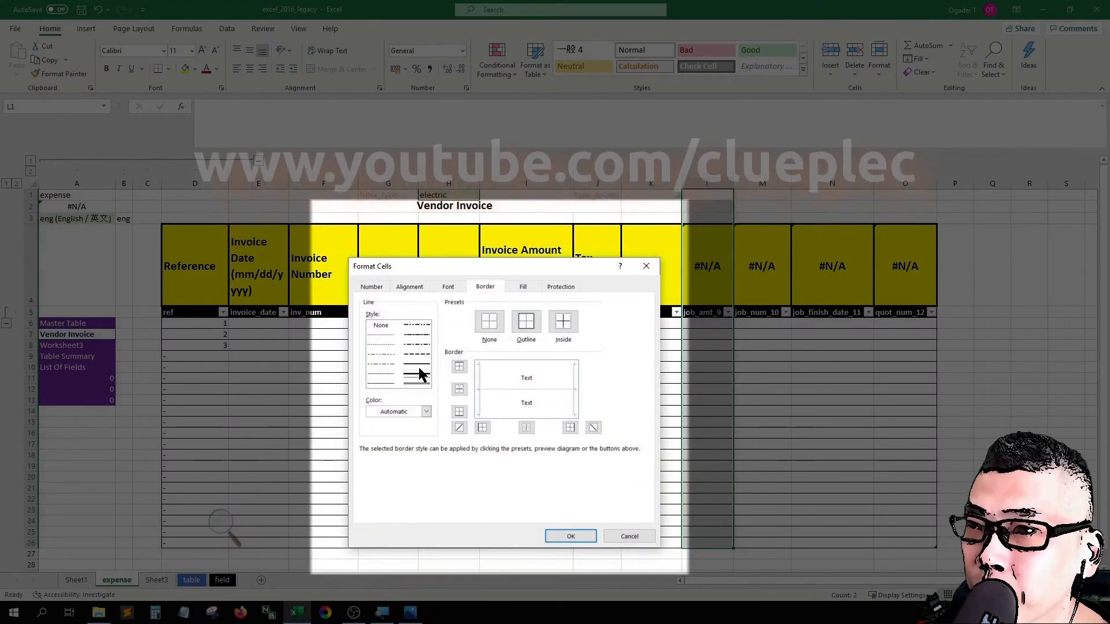
click(478, 387)
click(564, 536)
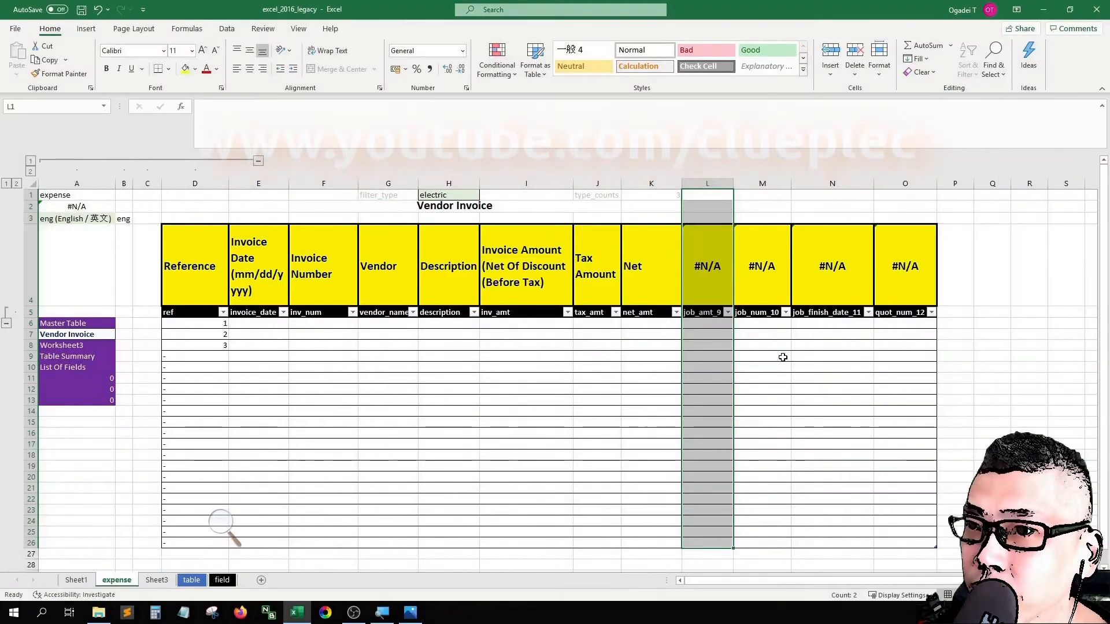
Step: Rename the job_amt_9 header in the Vendor Invoice table as payment_date
click(707, 323)
key(Up)
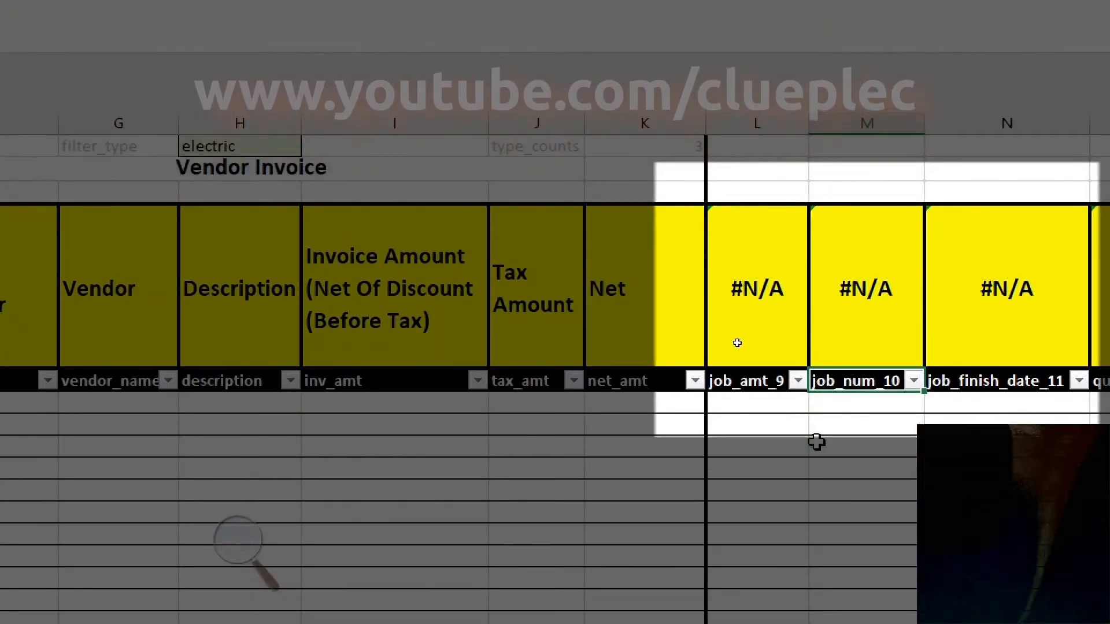
text(payment_date)
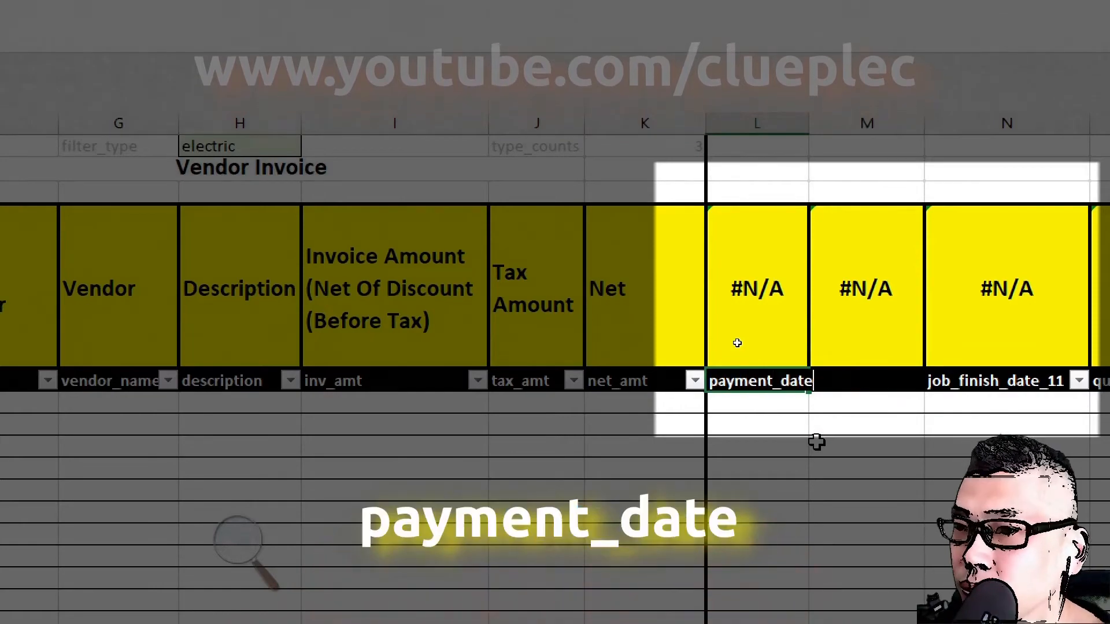
key(ctrl+Return)
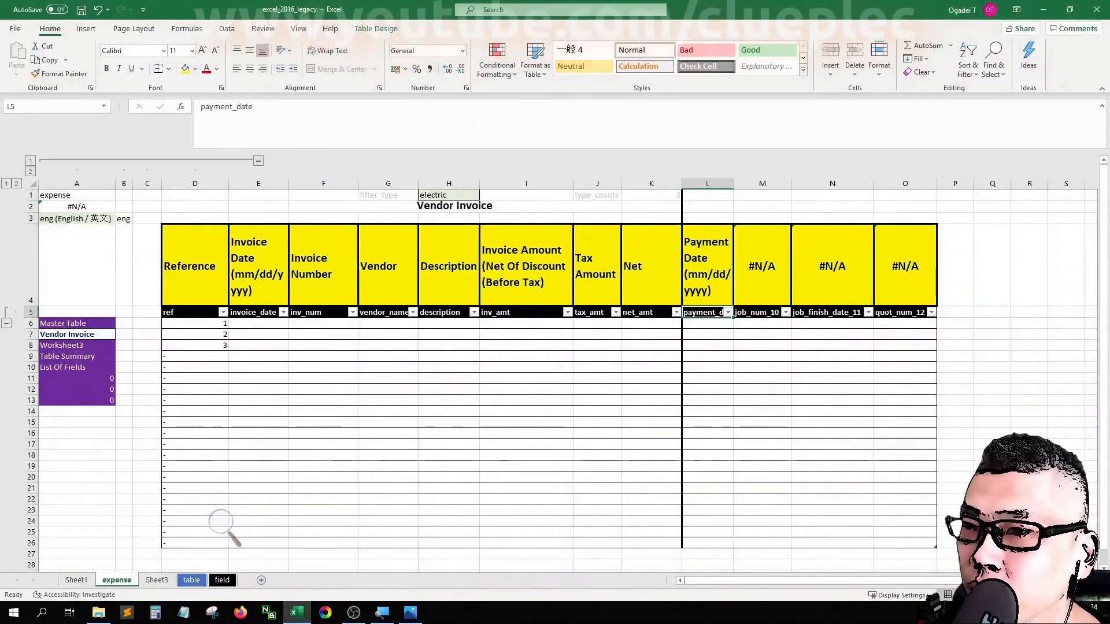
Step: Rename the job_num_10 header as first_settle and widen column M so its full heading fits
key(Right)
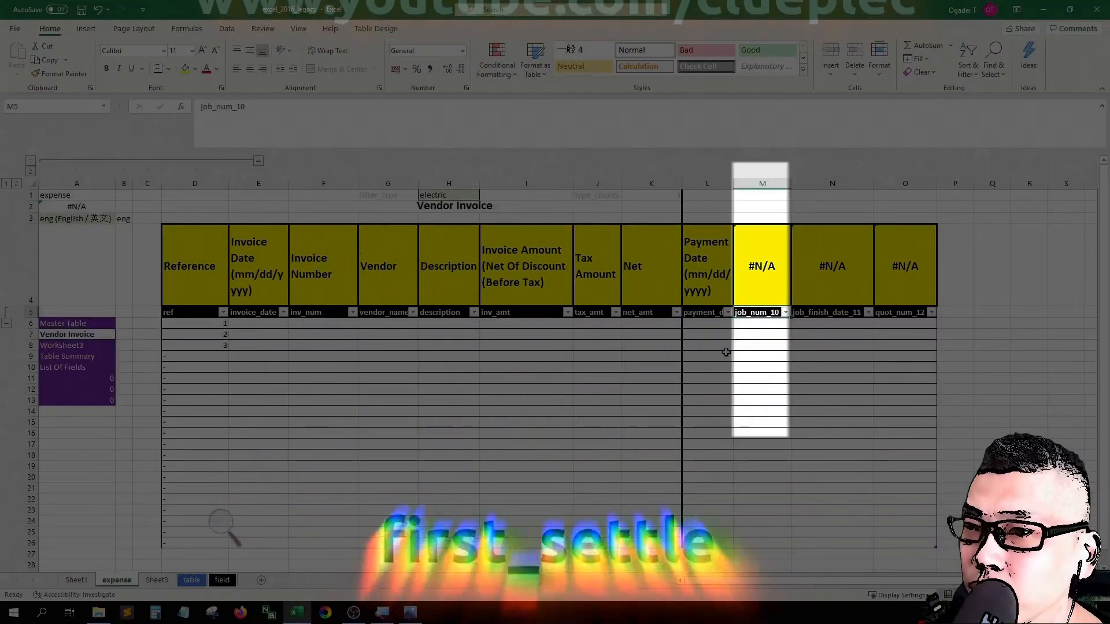
text(first_s)
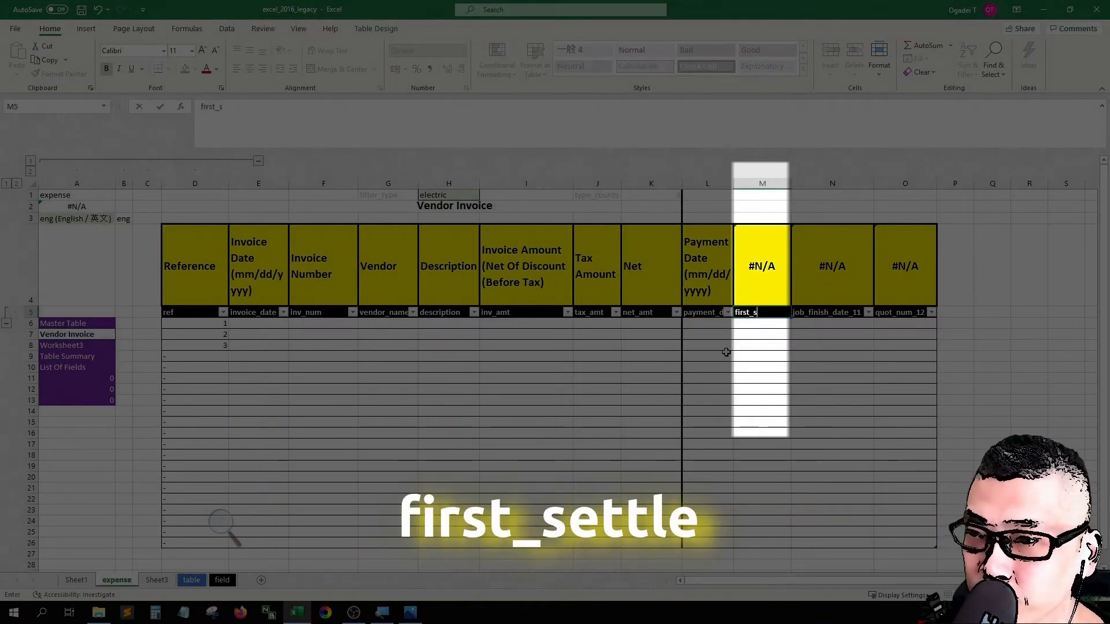
text(ettle)
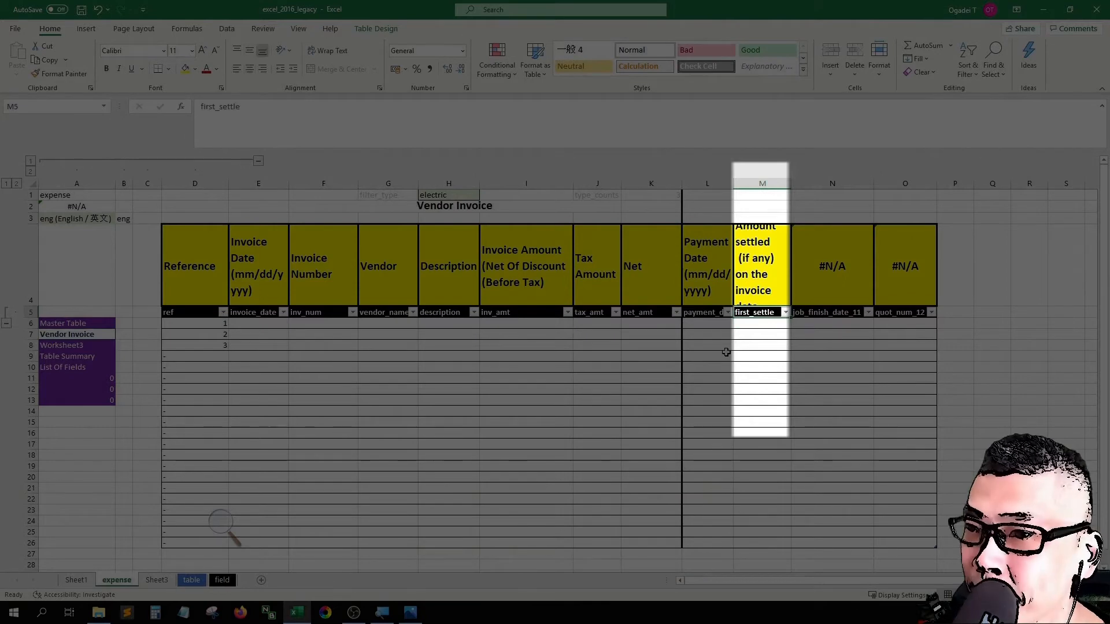
drag(792, 183, 807, 184)
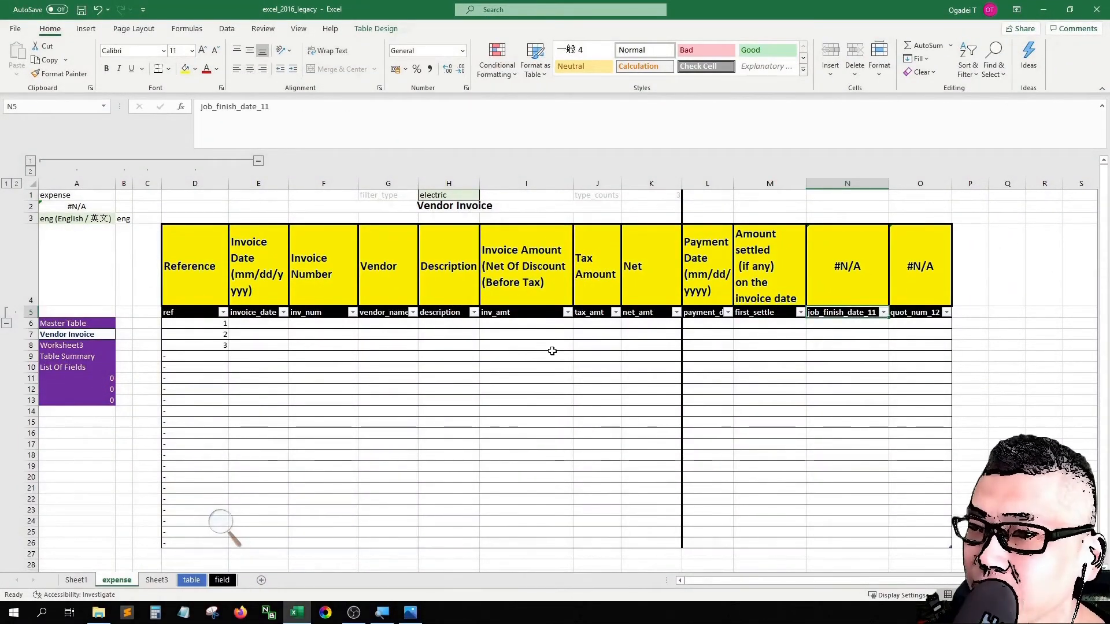
Step: Rename the job_finish_date_11 header in column N as withdrawal_bank
text(withdrawal)
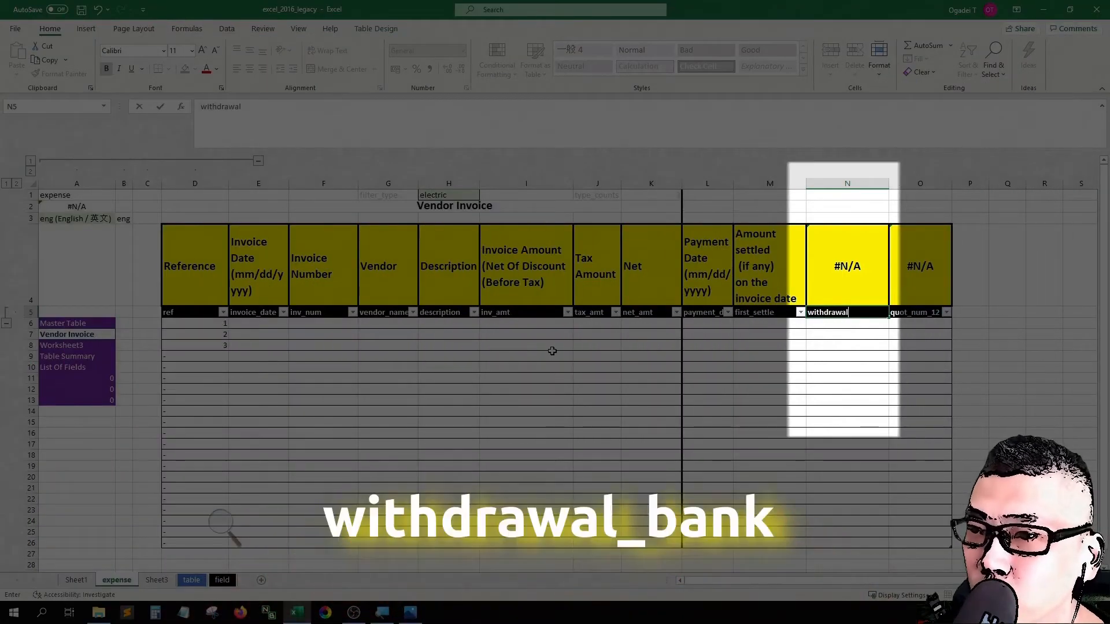
text(_bank)
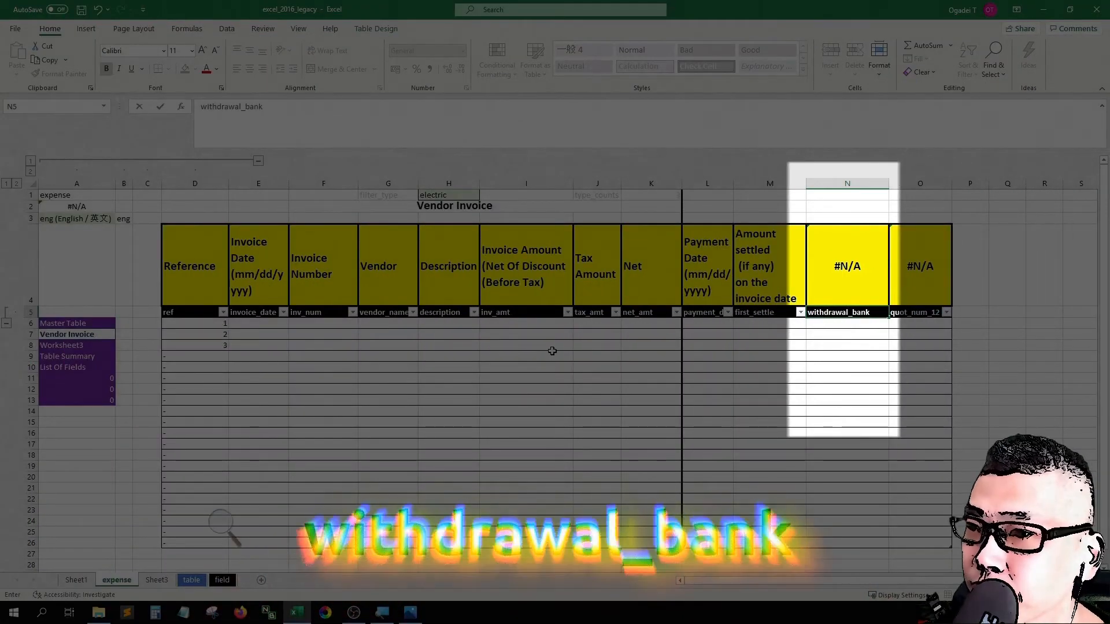
key(Return)
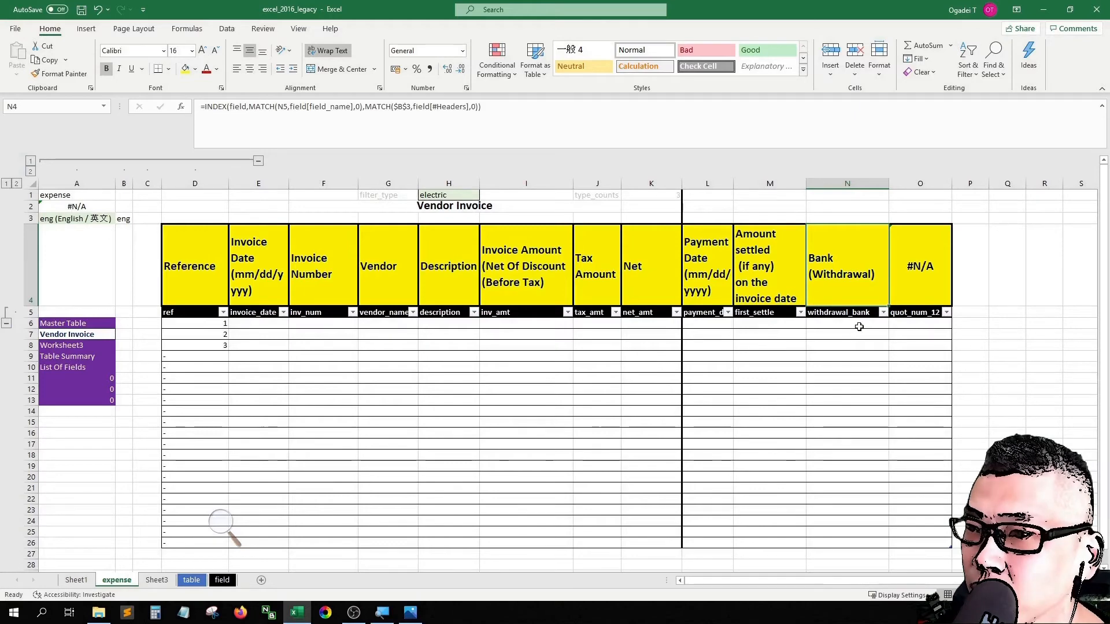
Step: Delete column O with the leftover quot_num_12 field from the expense sheet
click(916, 183)
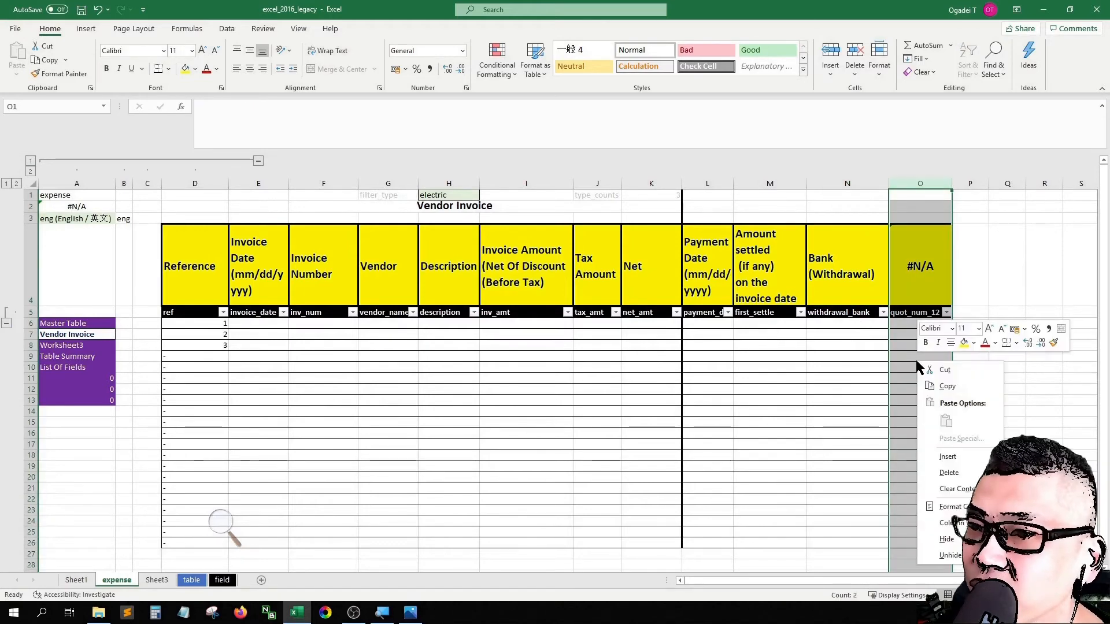
click(951, 472)
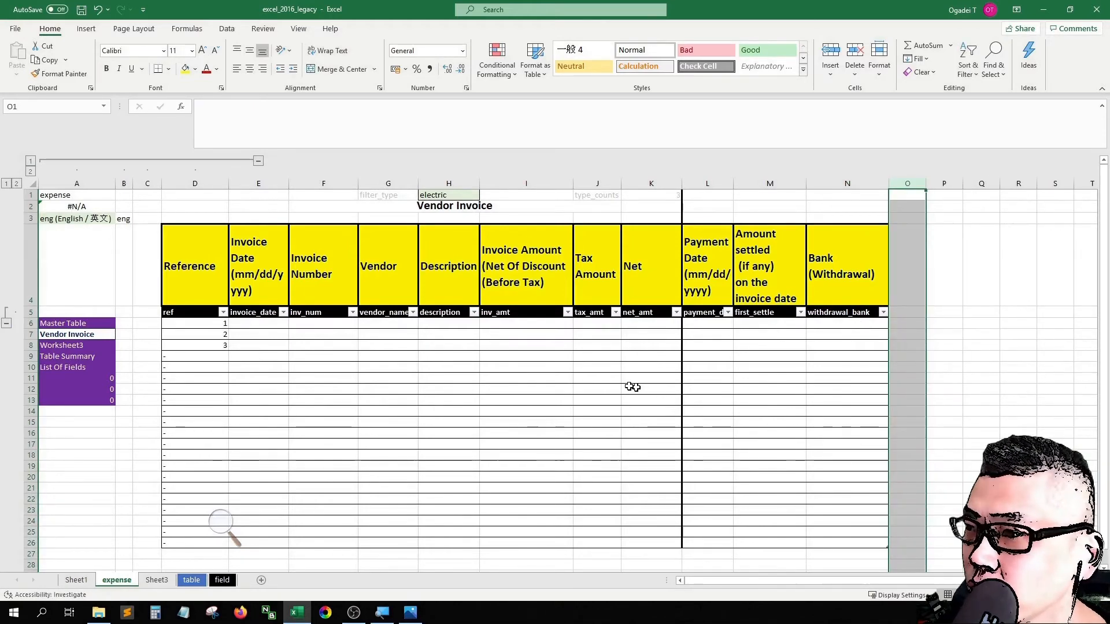
click(507, 368)
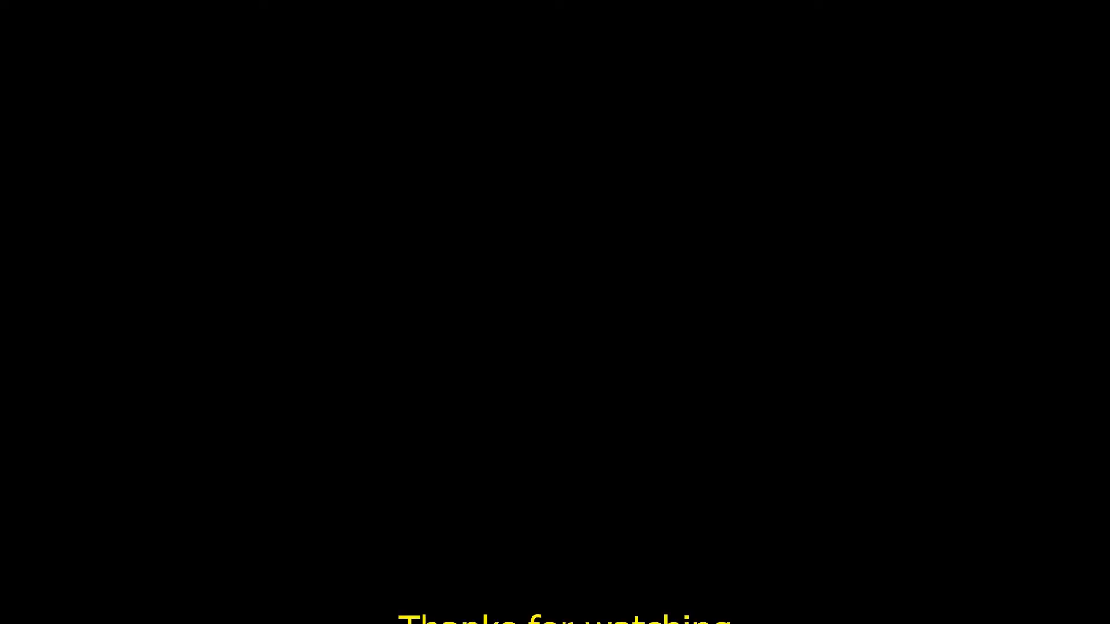